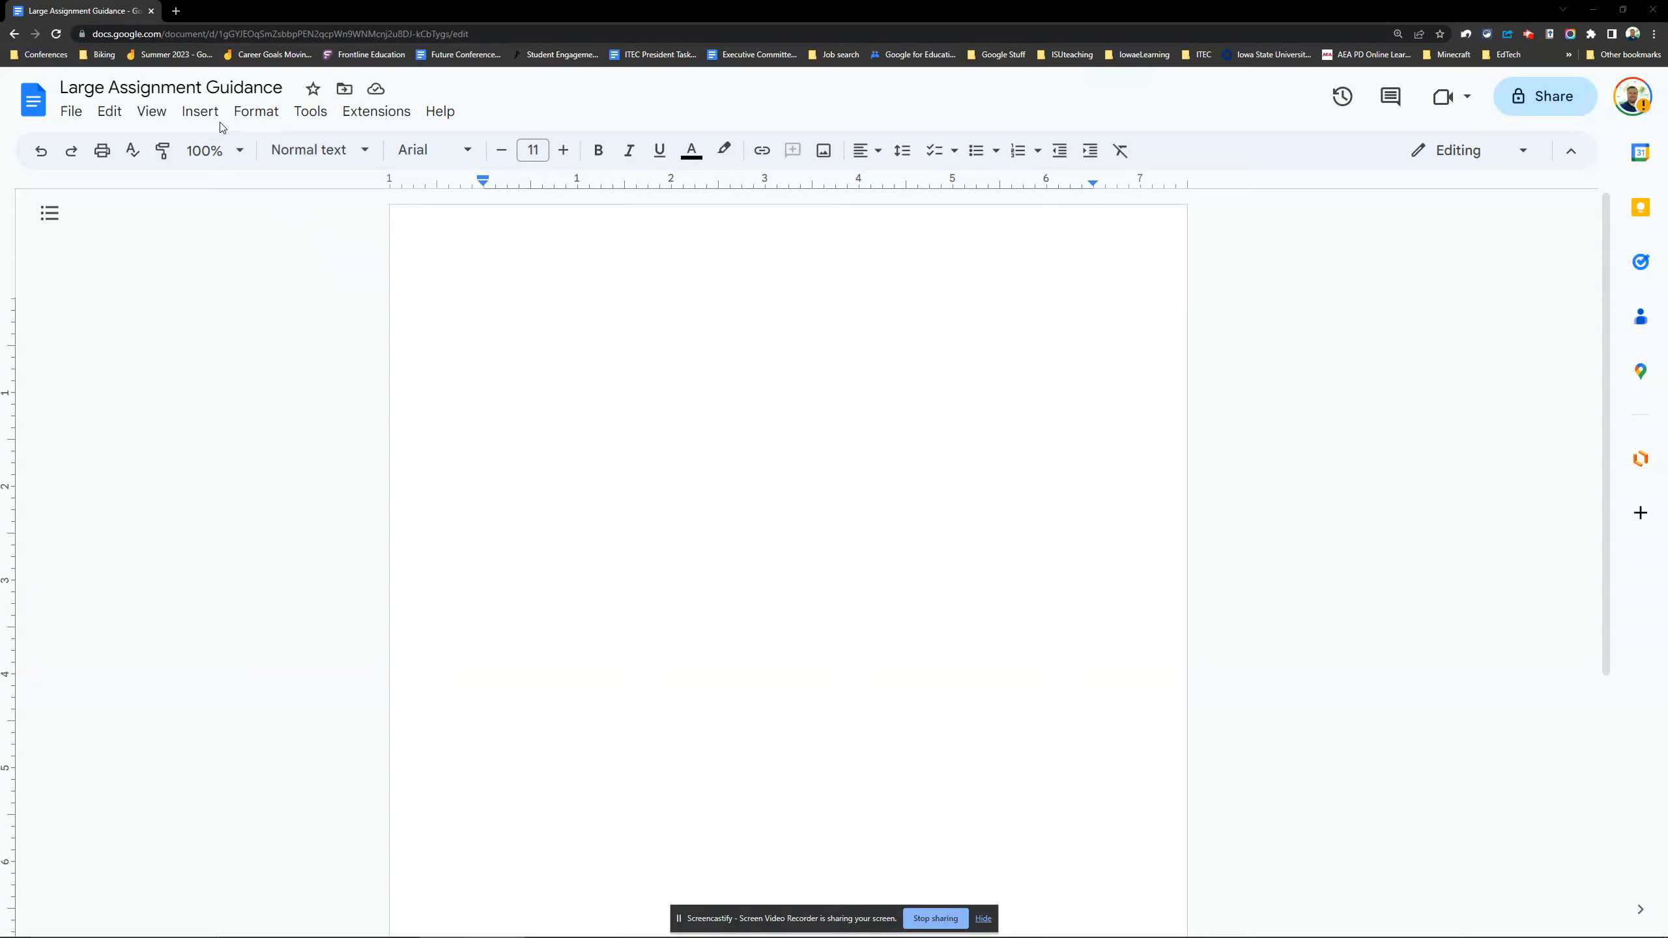
Step: Insert the Project assets building block into the blank document
left_click(199, 111)
mouse_move(350, 453)
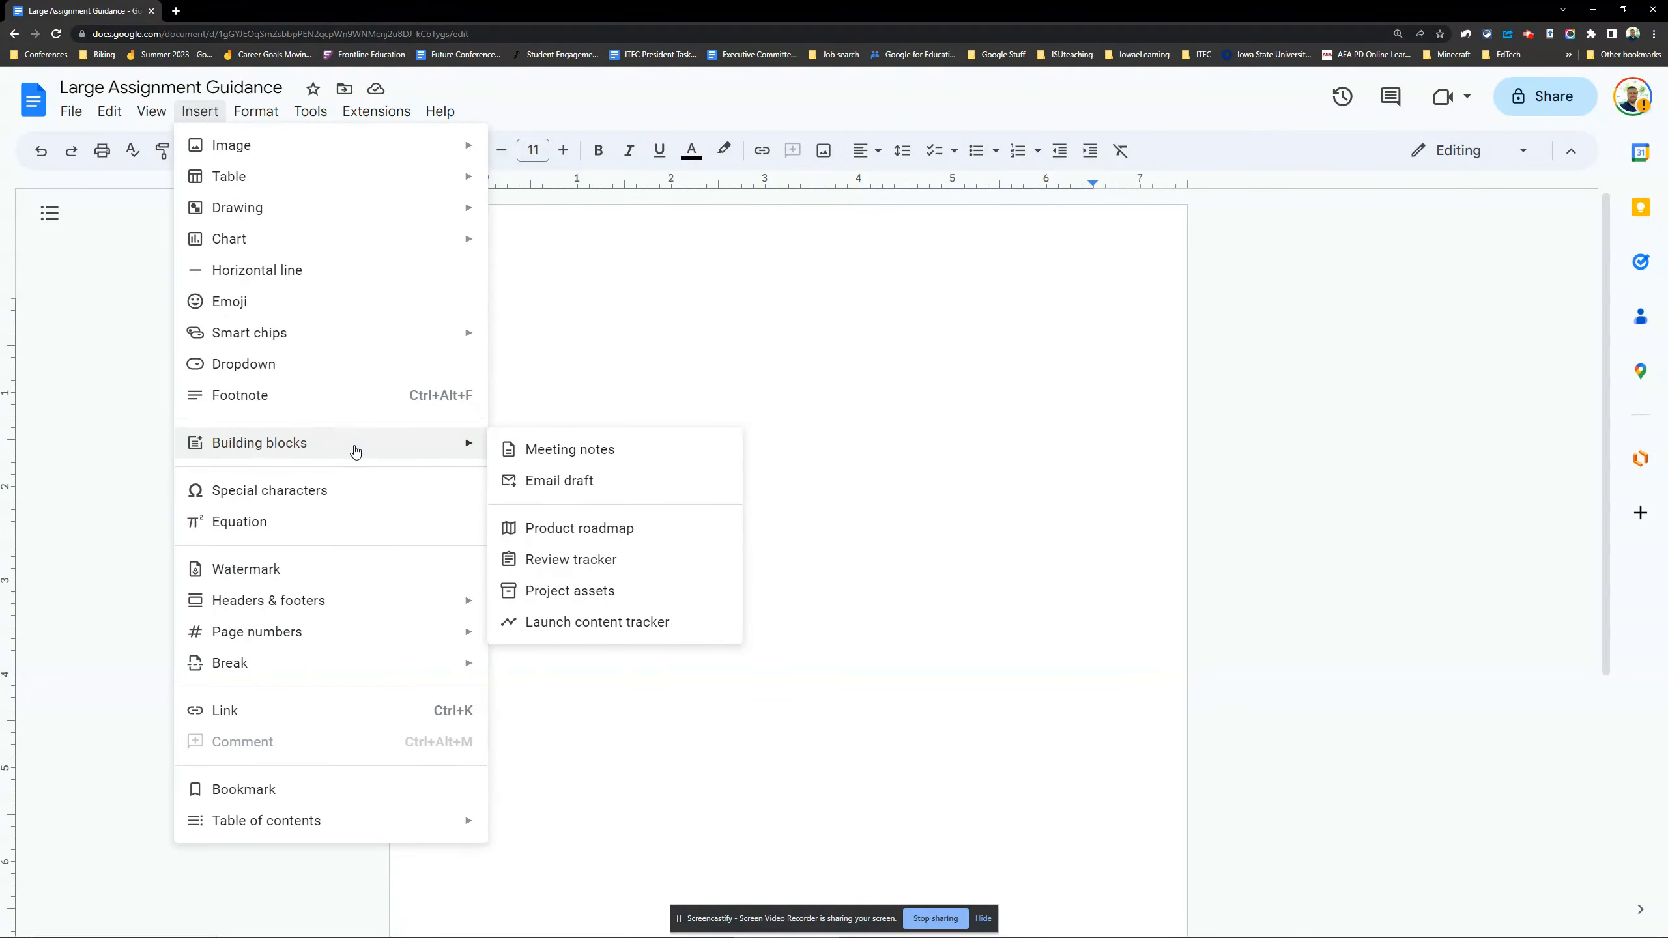
left_click(570, 593)
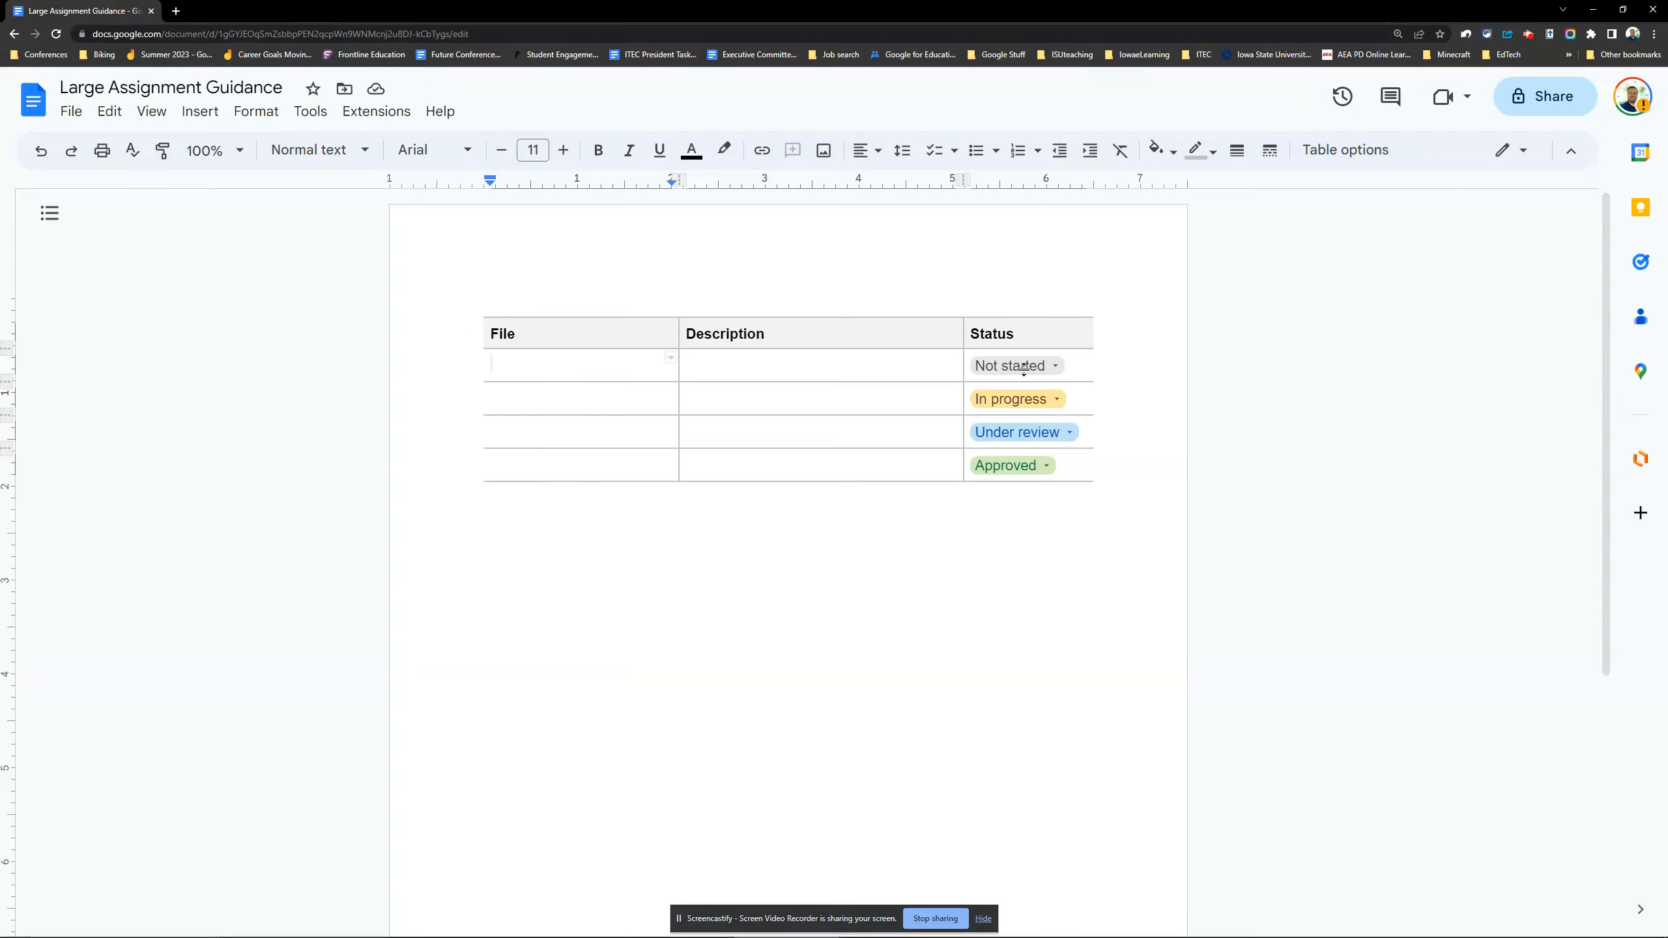
Step: Replace the table's File header with "Project Component" on a single line
double_click(527, 338)
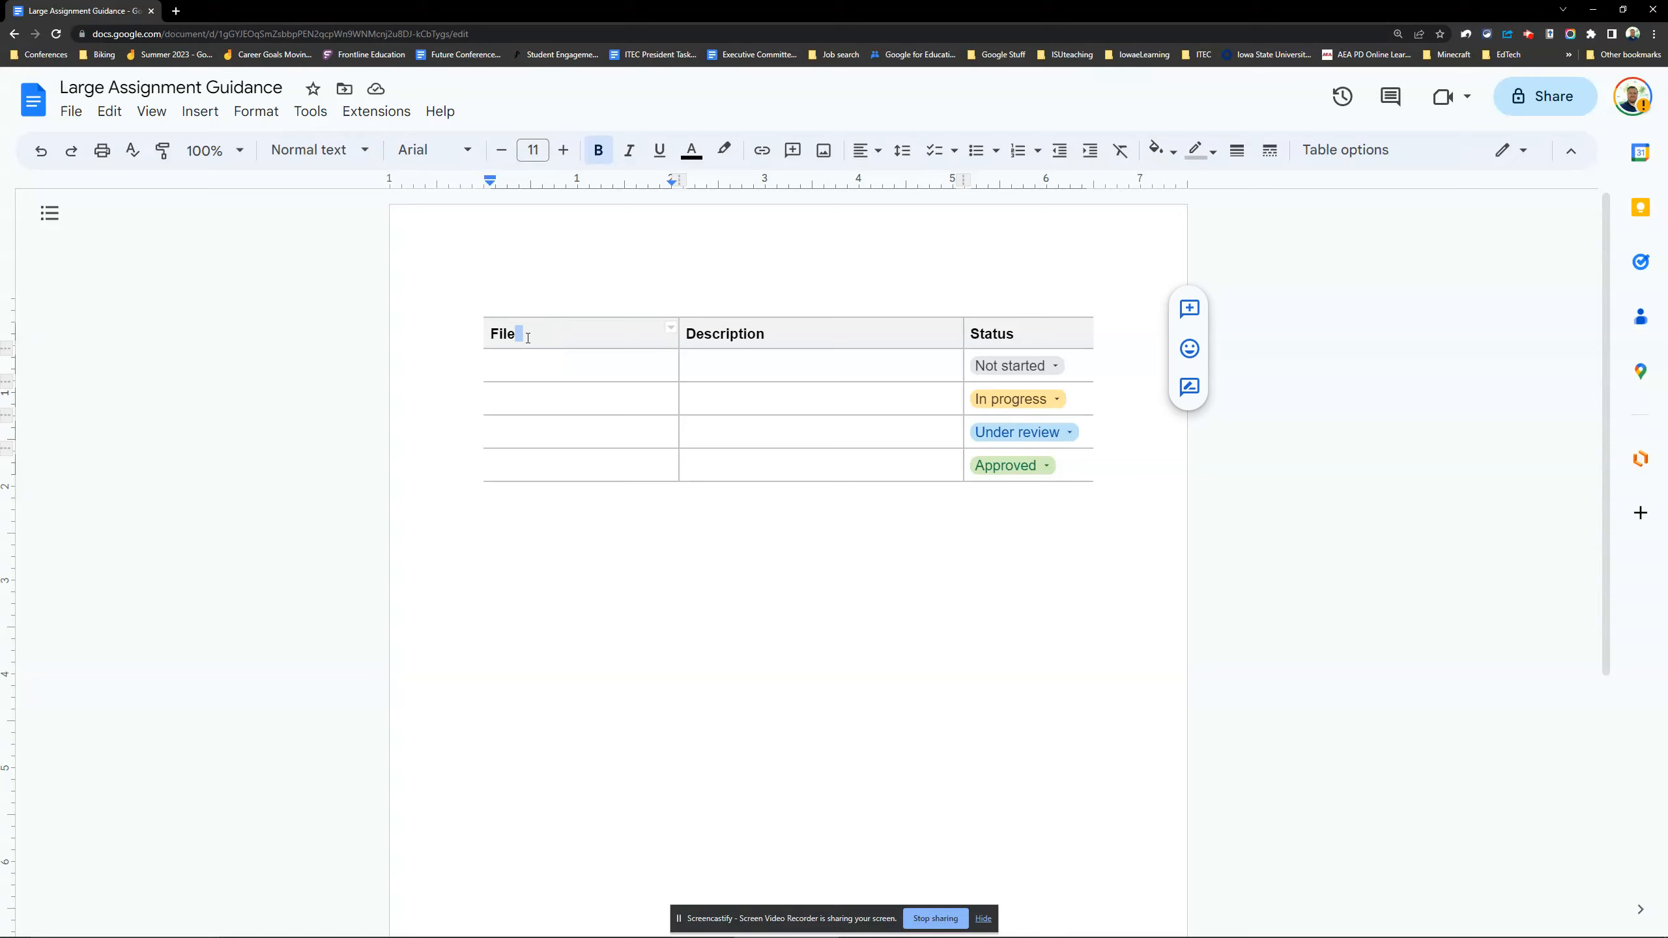
double_click(491, 336)
key("Return")
type("Project ")
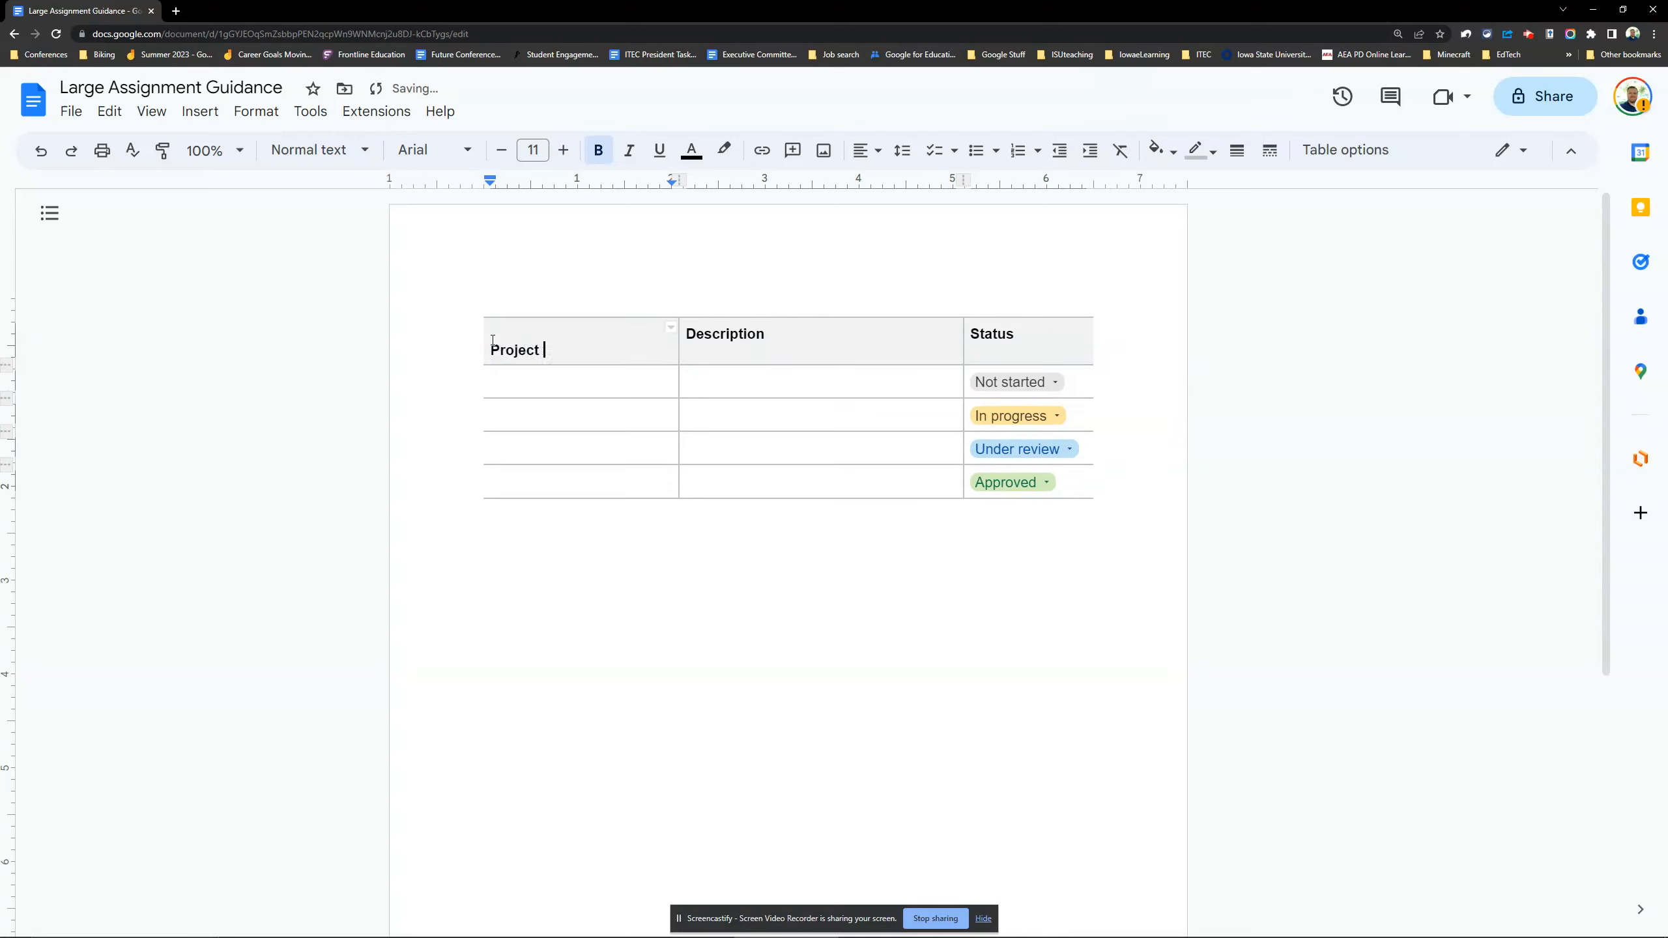
type("Component")
left_click(493, 340)
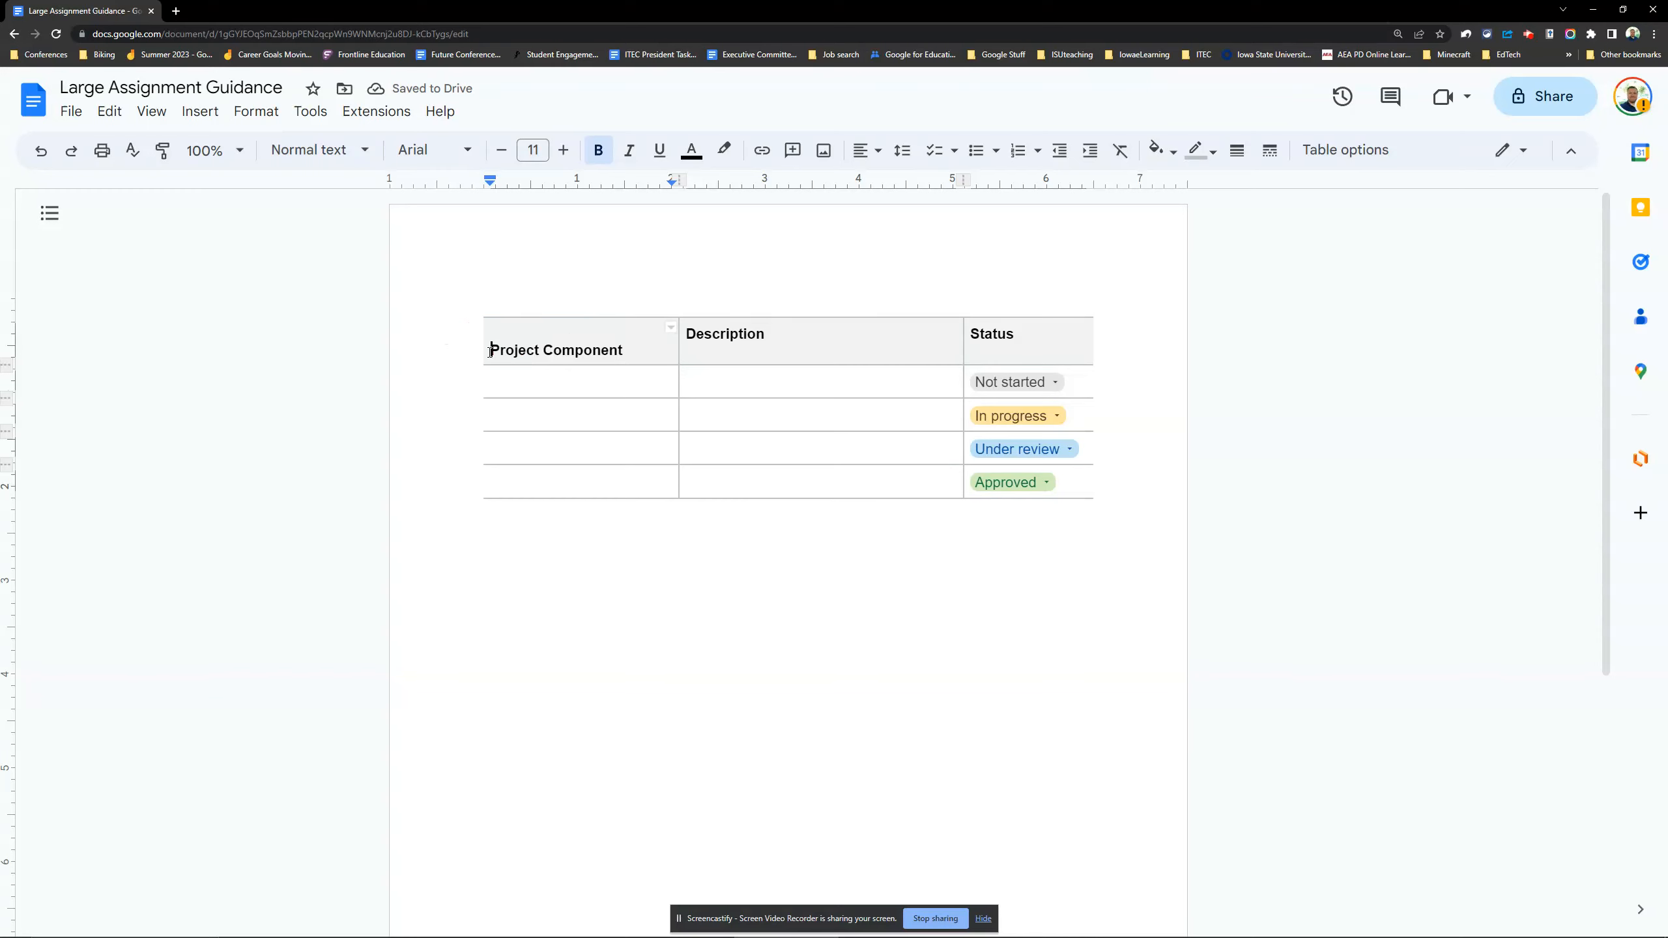
key("Delete")
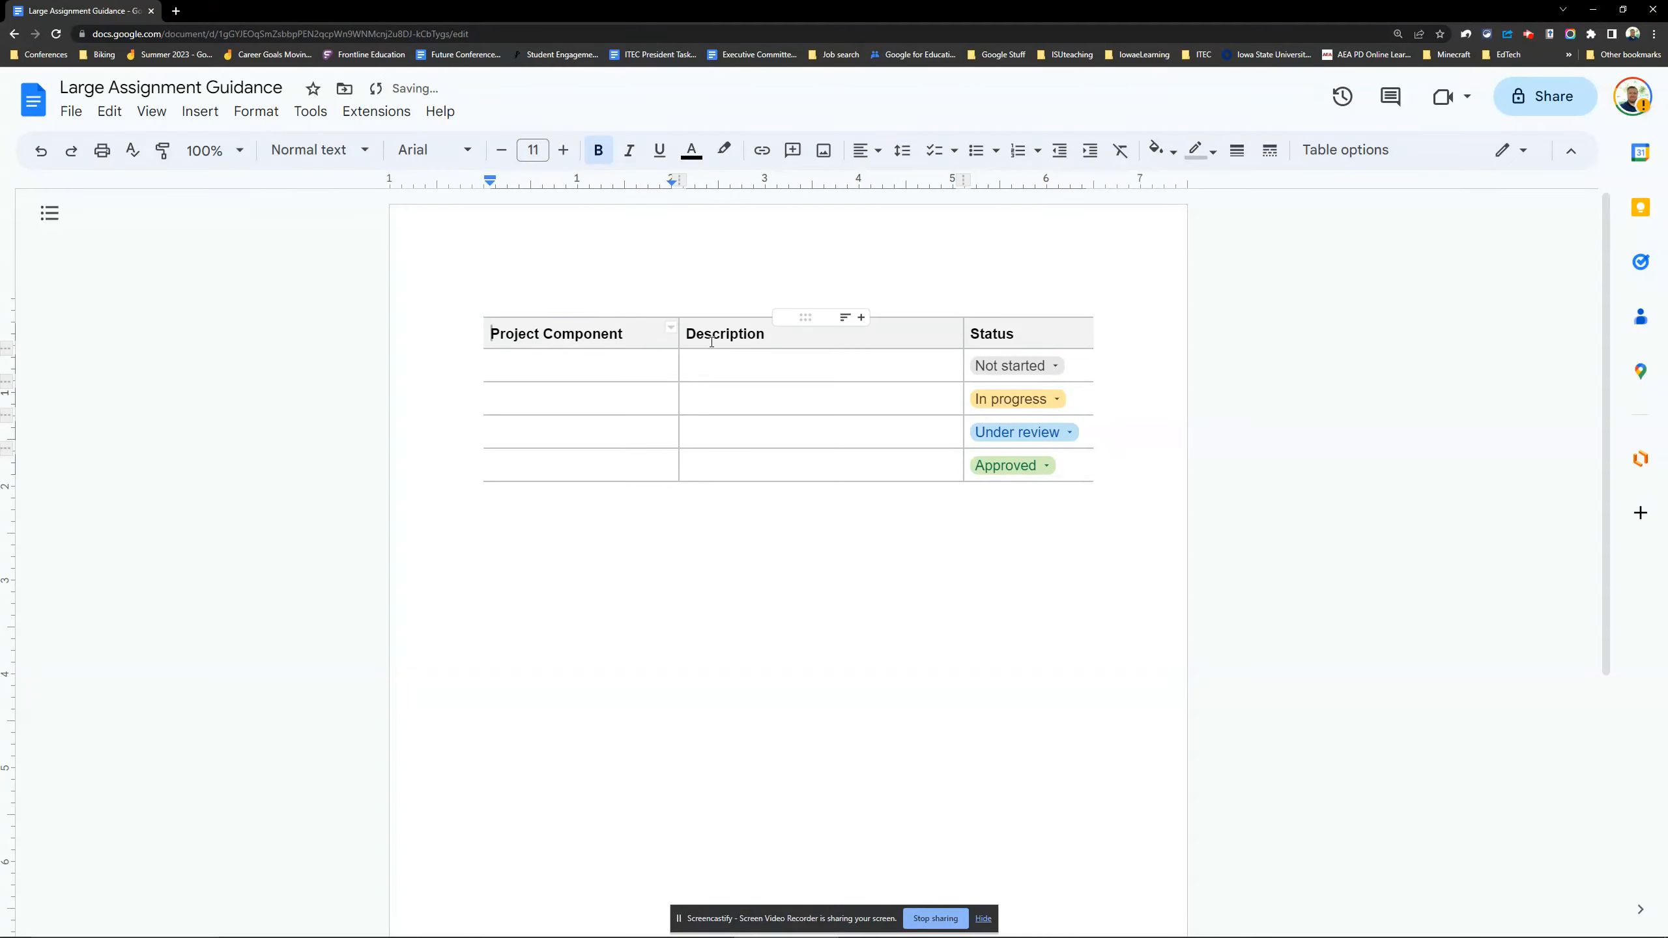
Step: Enter "Determine topic" and "Find 3 resources to support your topic" in the first two rows under Project Component
double_click(717, 339)
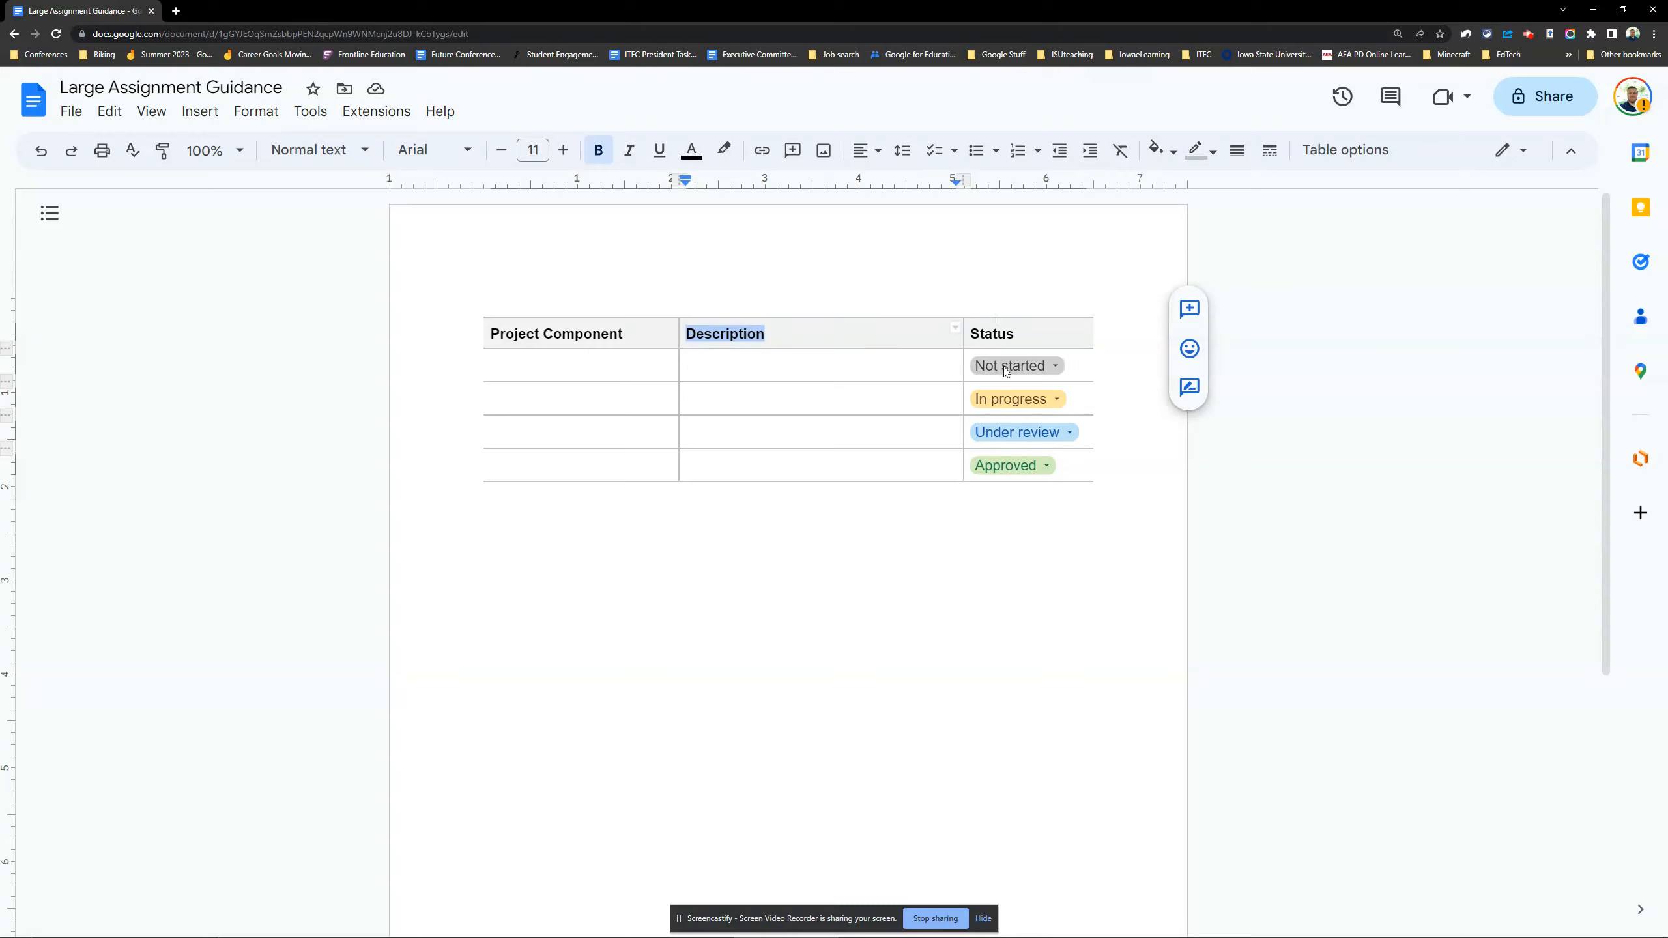
left_click(586, 364)
type("Detegmi")
key("BackSpace")
key("BackSpace")
key("BackSpace")
type("rmine topic")
key("Down")
type("Find 3 resour")
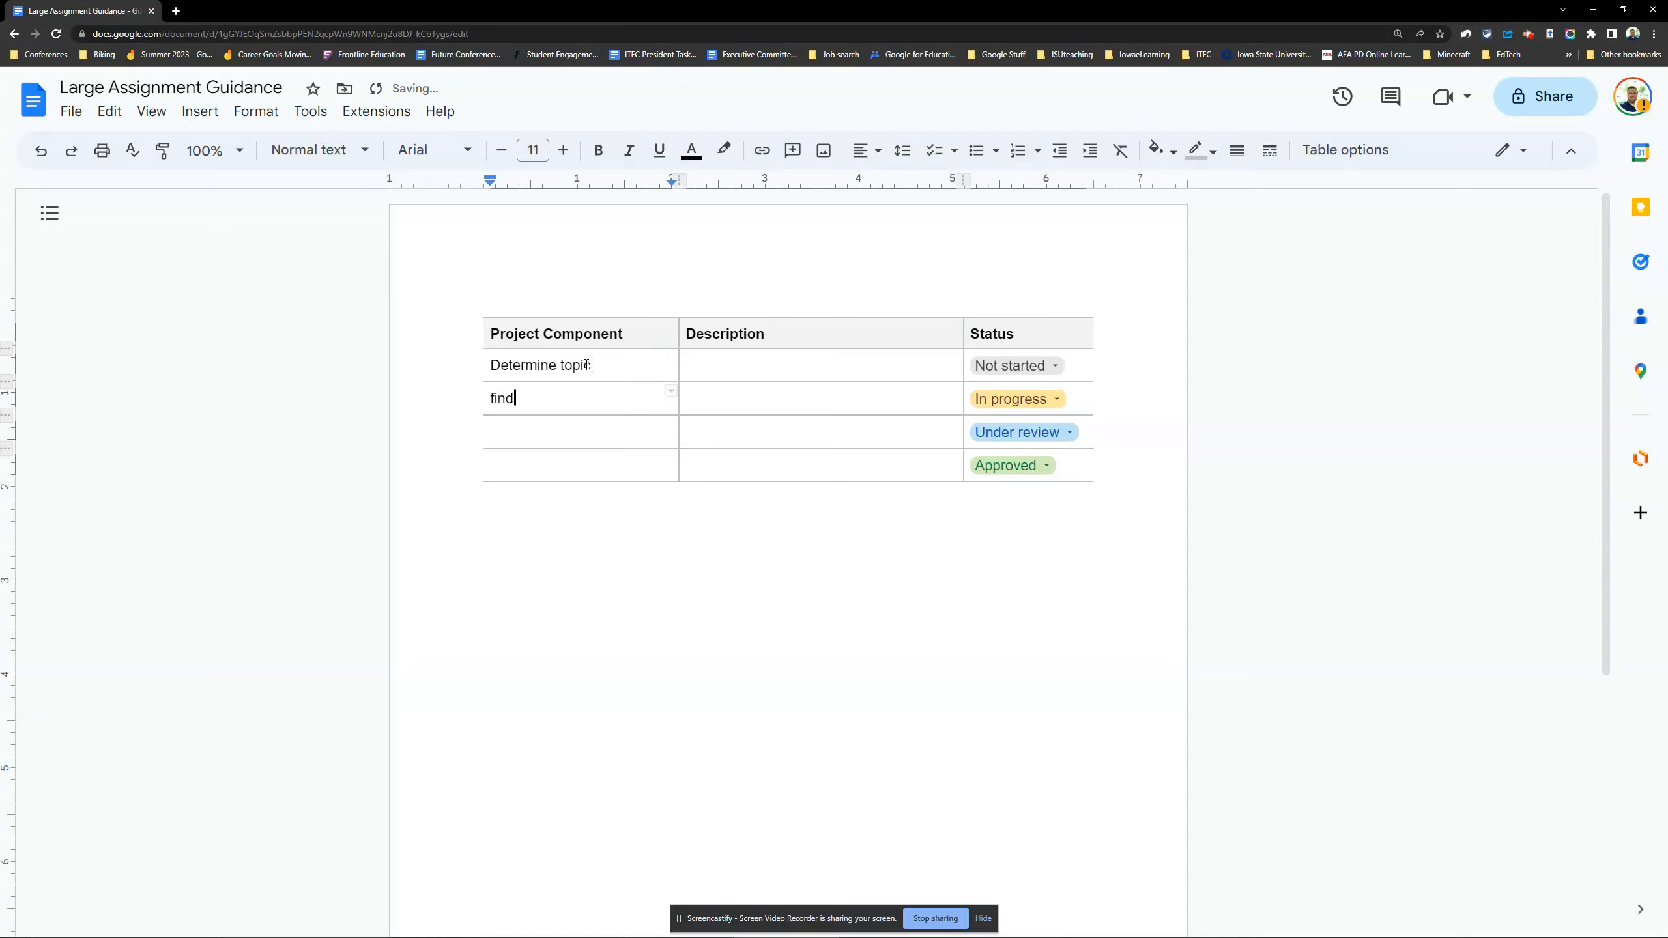
type("ces to support your topic")
Step: Enter "Summarize findings" and "Create Rough Draft" in the last two rows under Project Component, with "Draft" on its own line
key("Down")
type("Summarize findings")
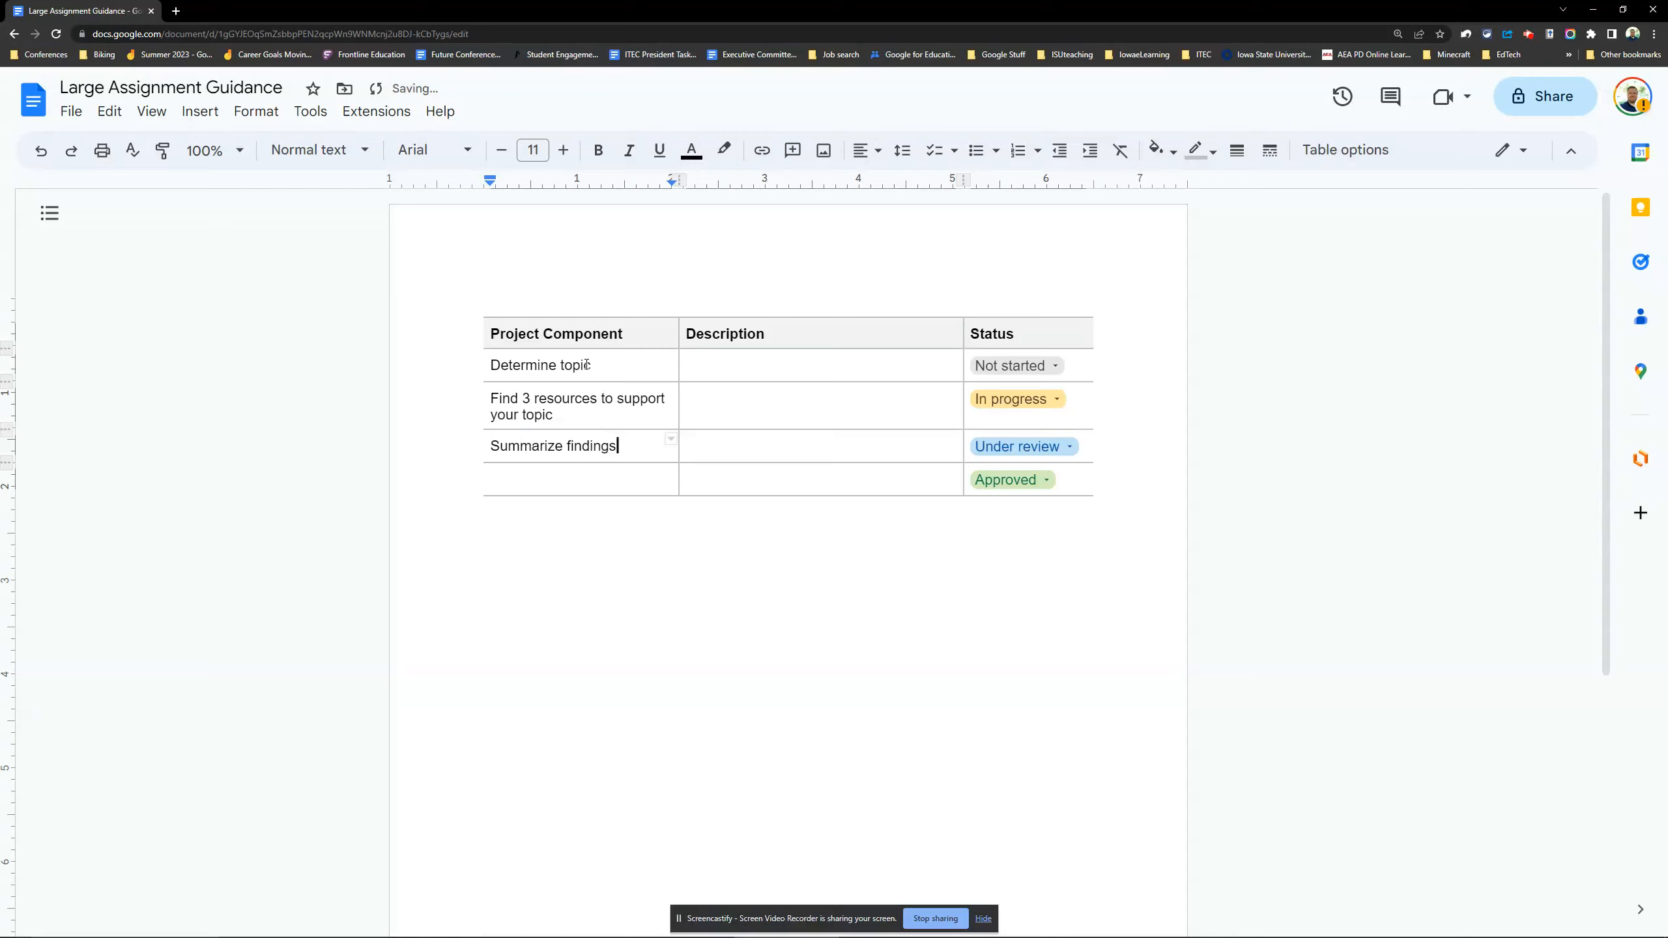
key("Down")
type("Create Rough")
key("Return")
type("Draf")
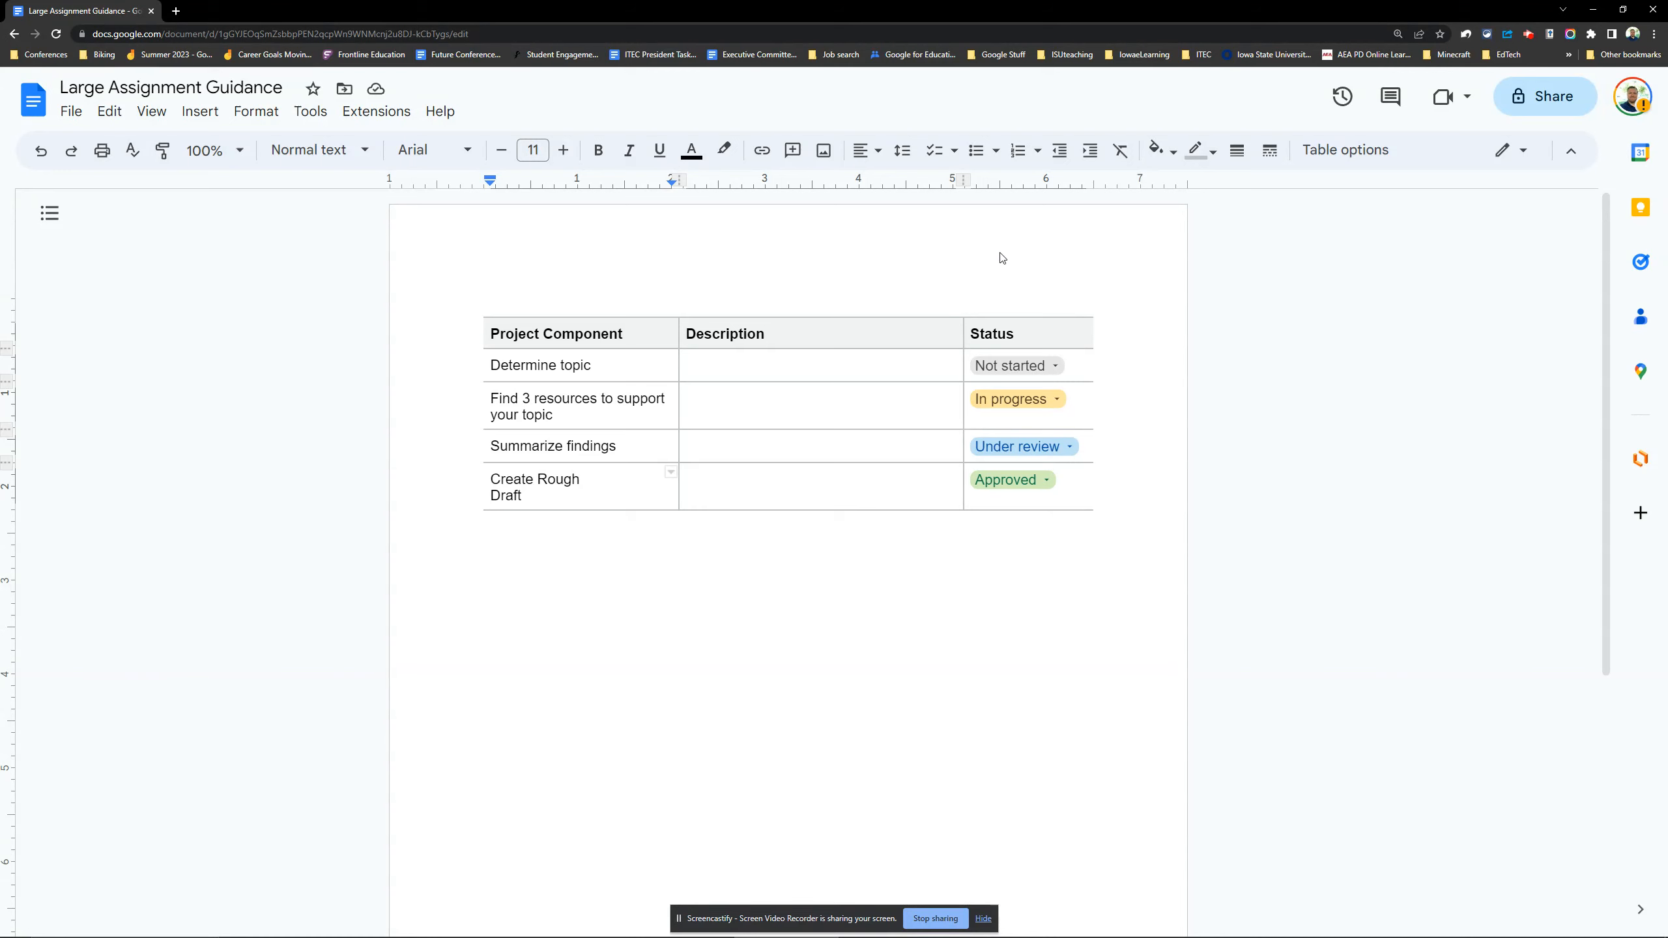
Step: Open the option settings of the last row's status dropdown and delete the "Under review" option
right_click(1061, 486)
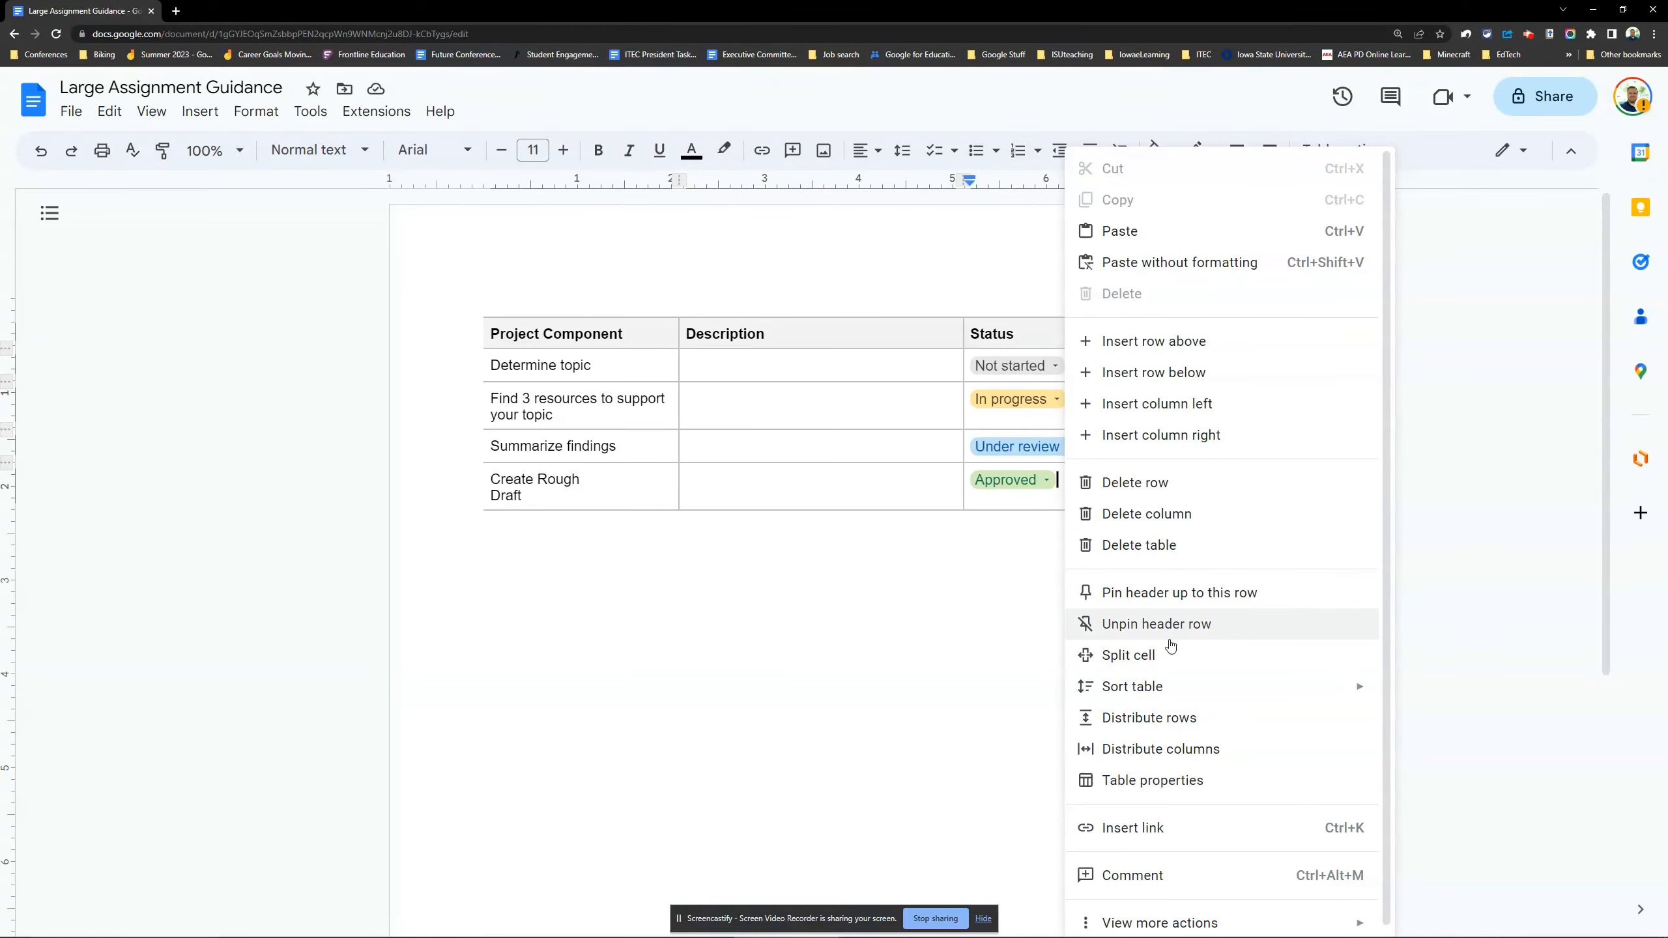
left_click(1033, 484)
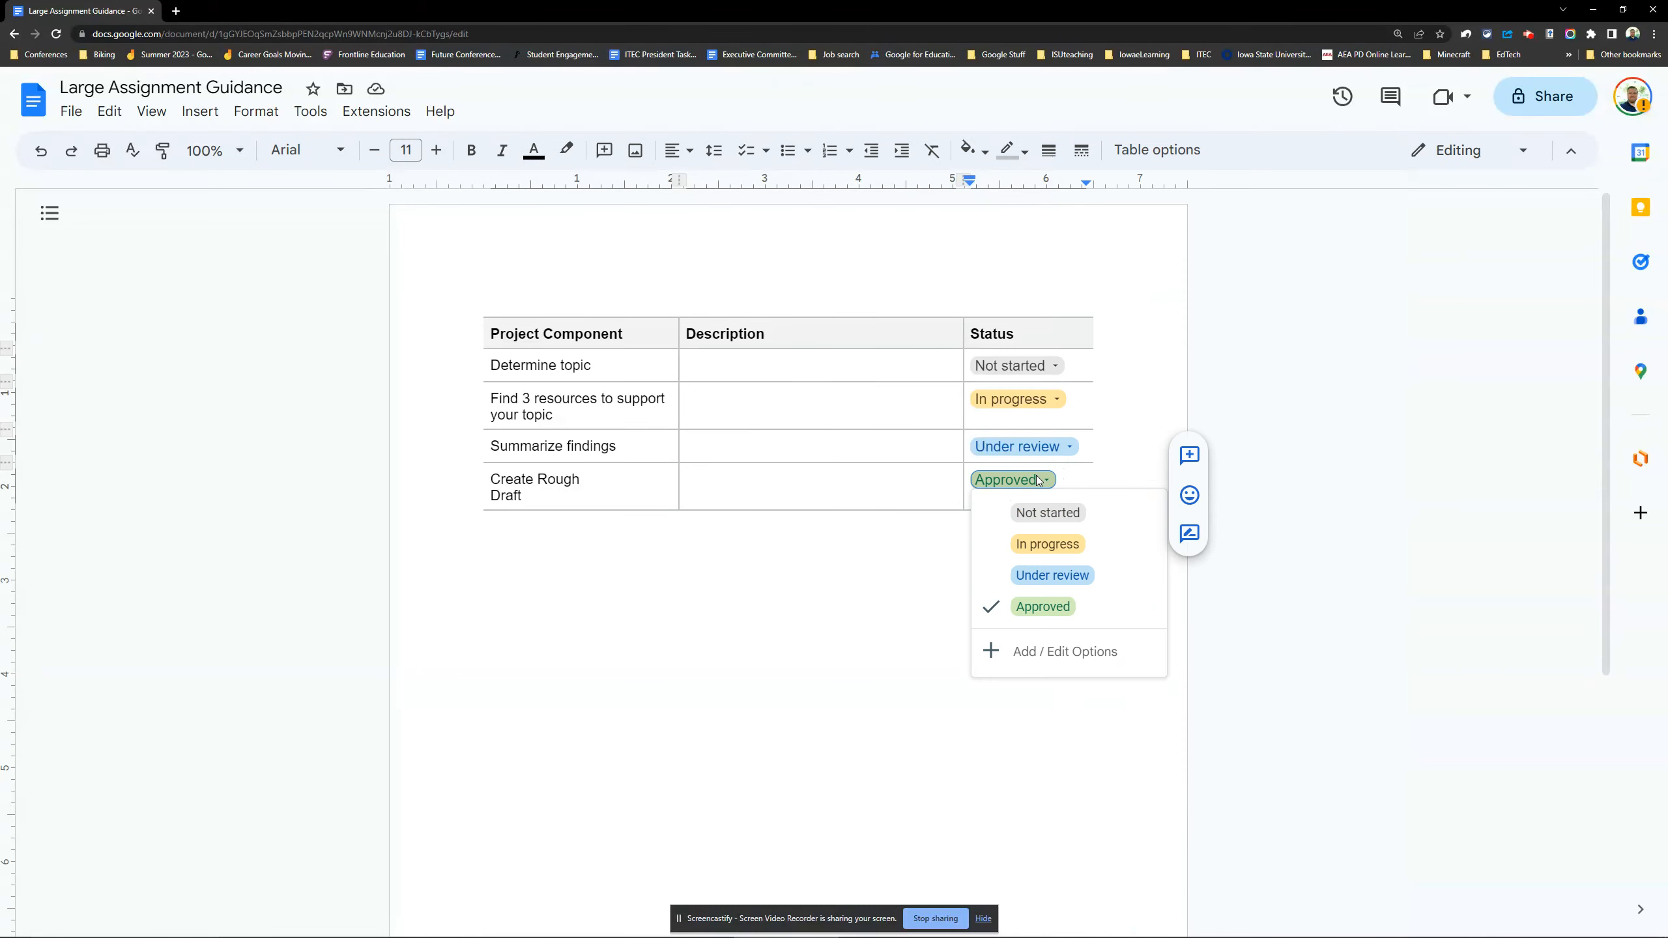
left_click(1072, 657)
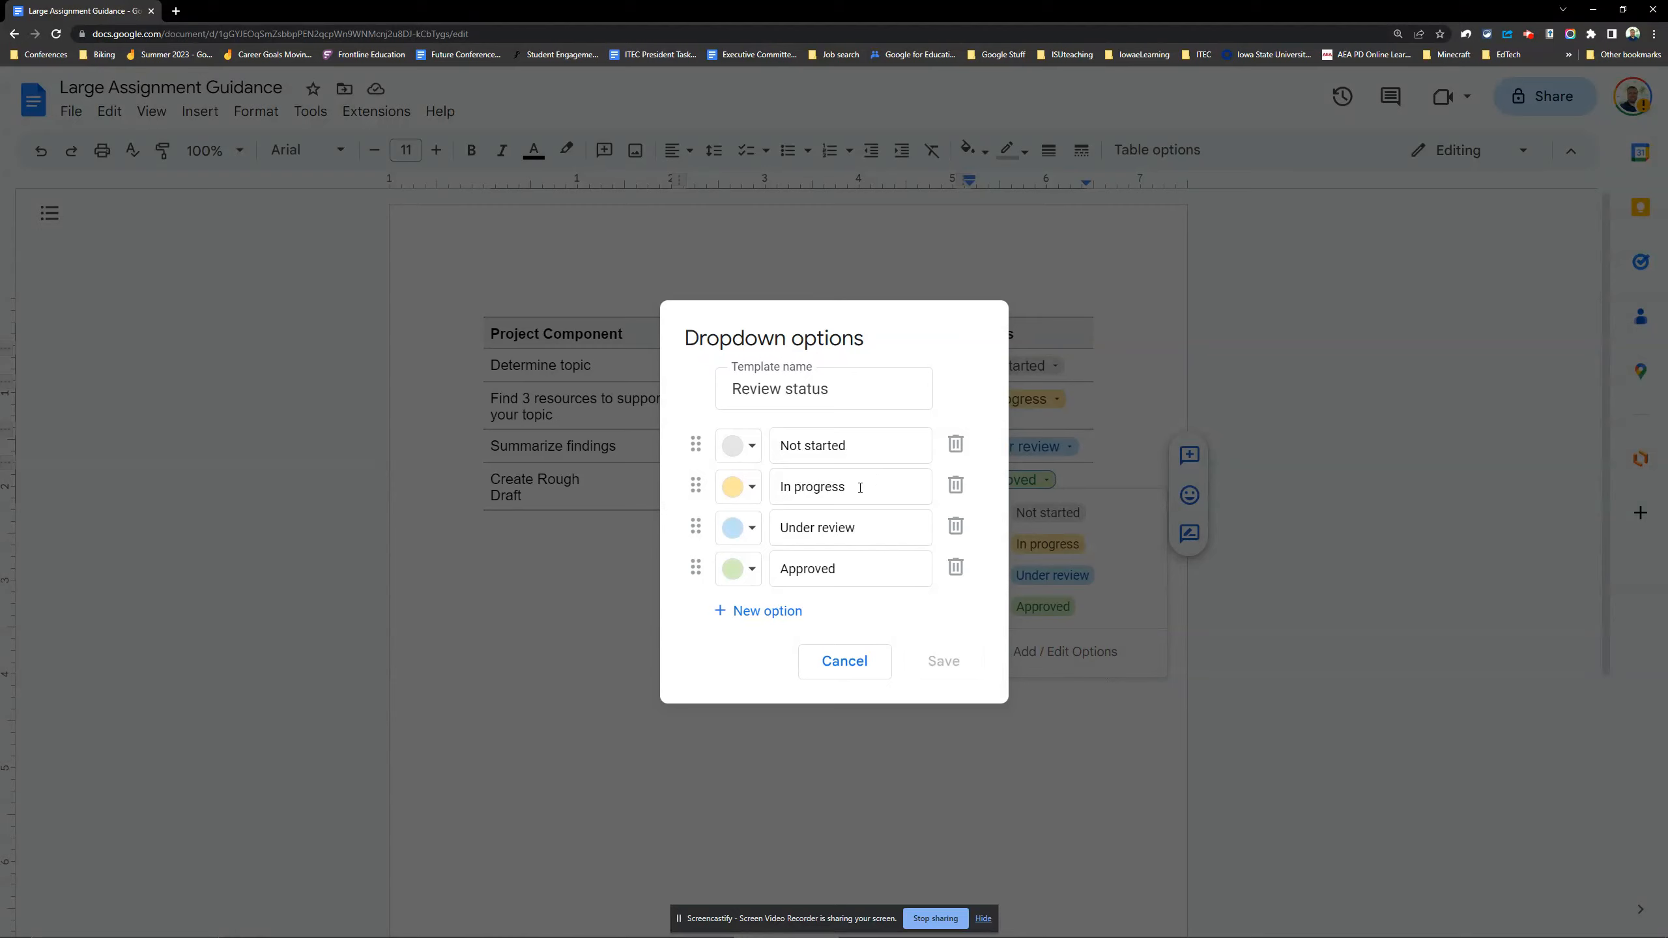
left_click(955, 527)
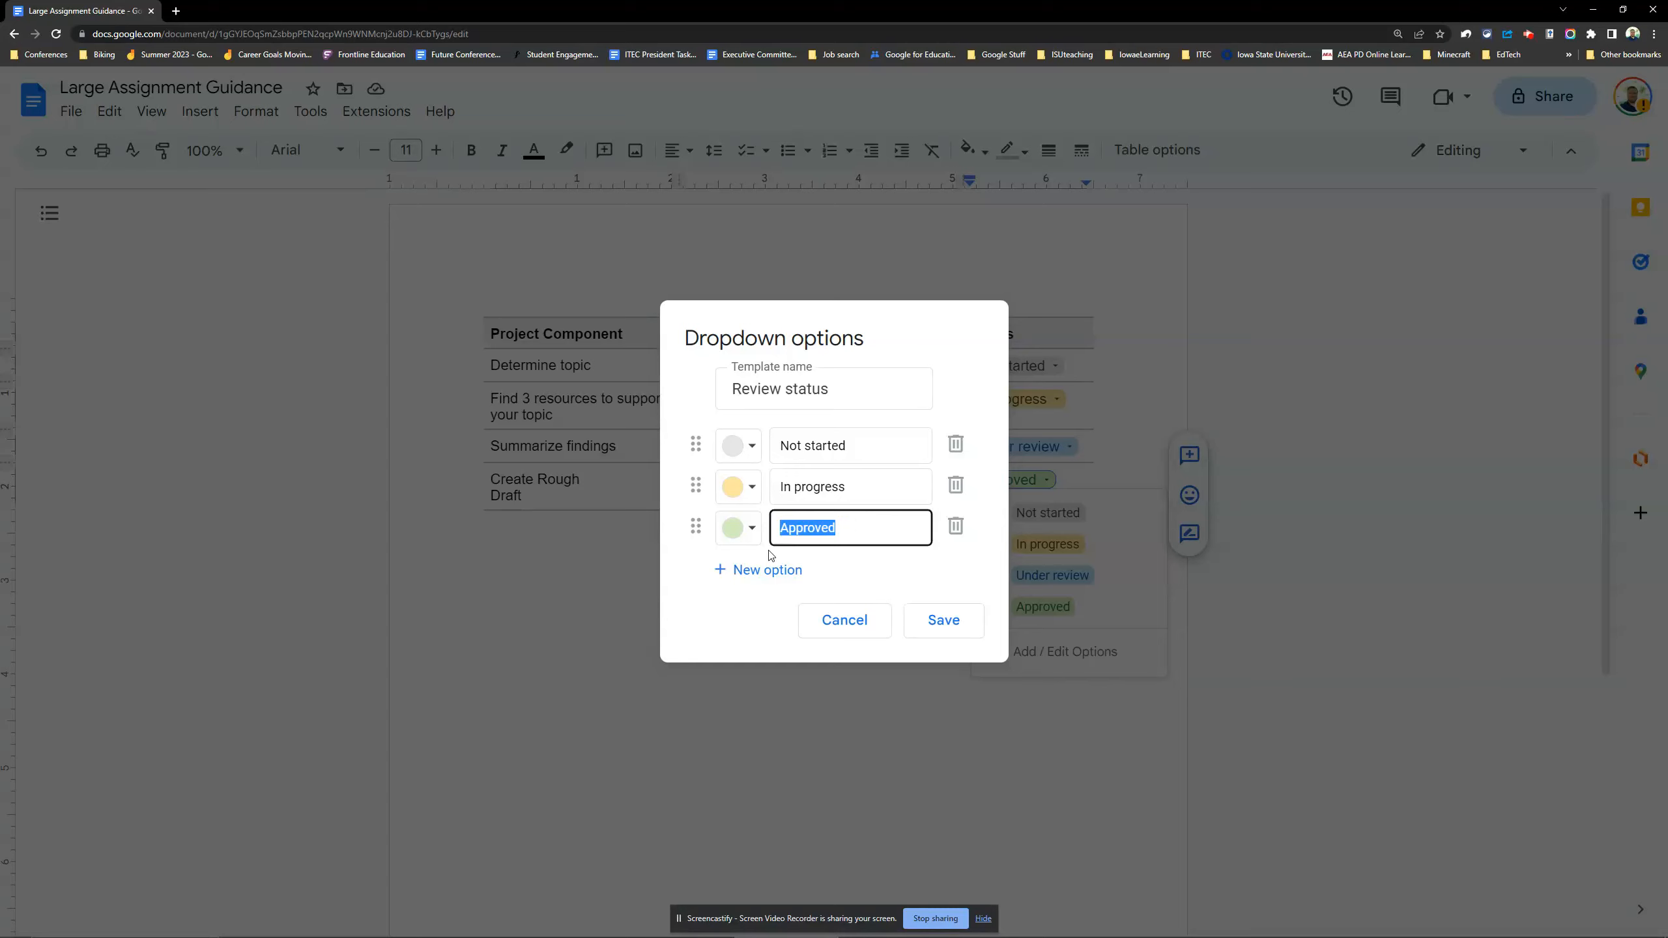
Step: Add a "Need help!" option to the status dropdown and colour it light red
left_click(742, 575)
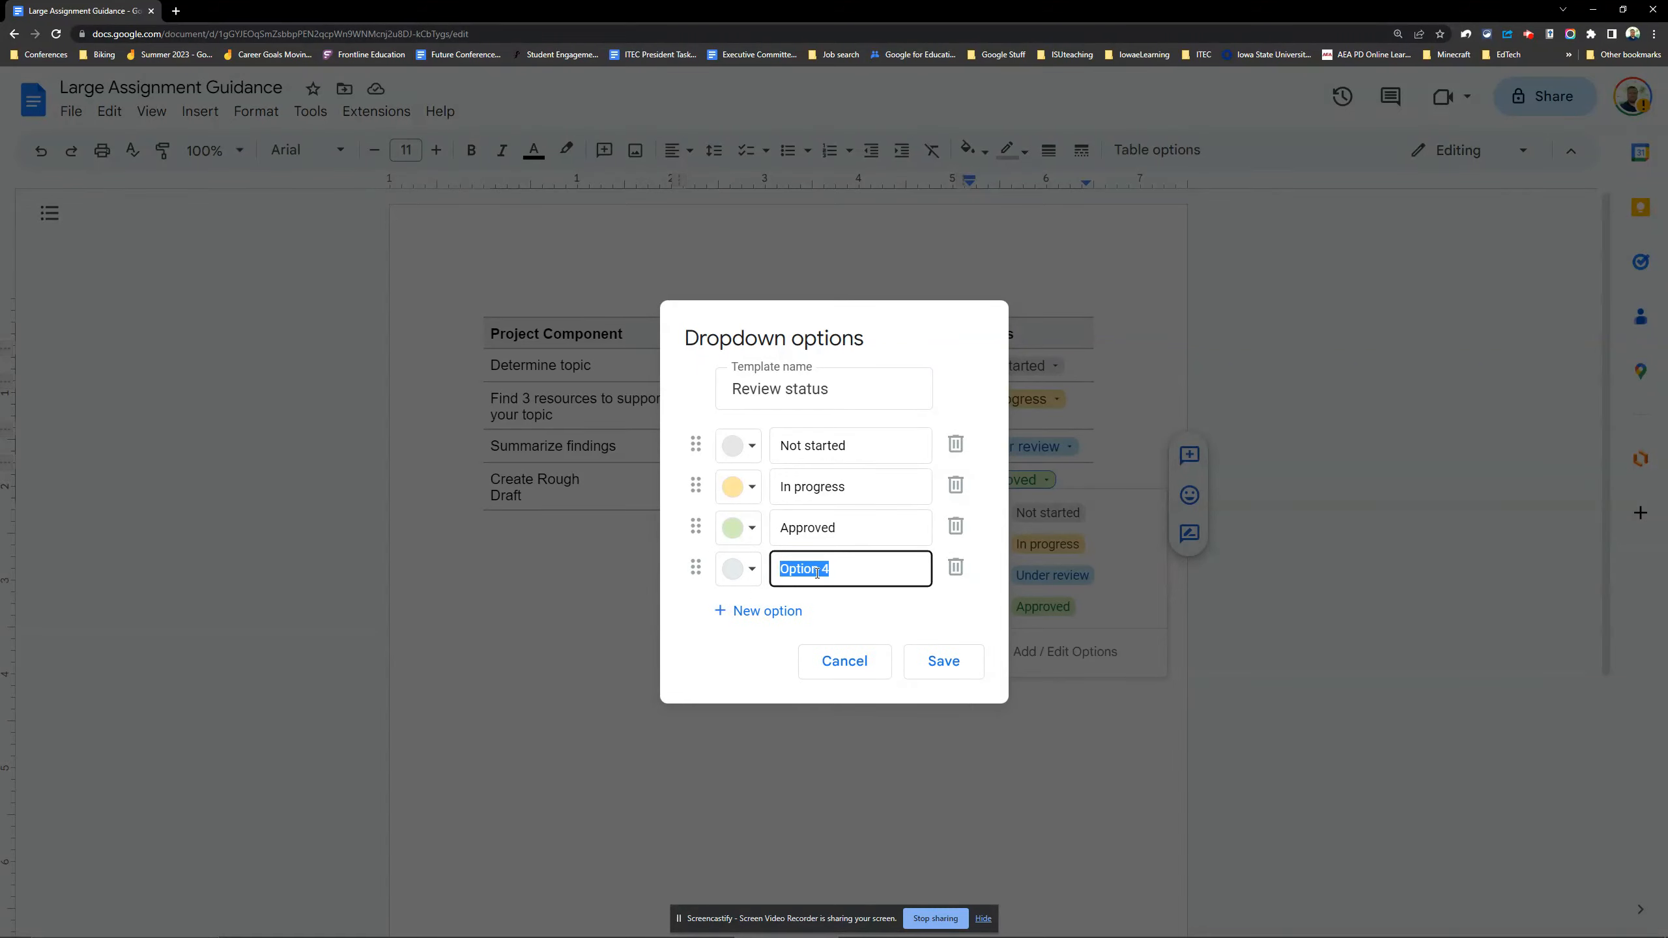
type("Need hell")
left_click(749, 569)
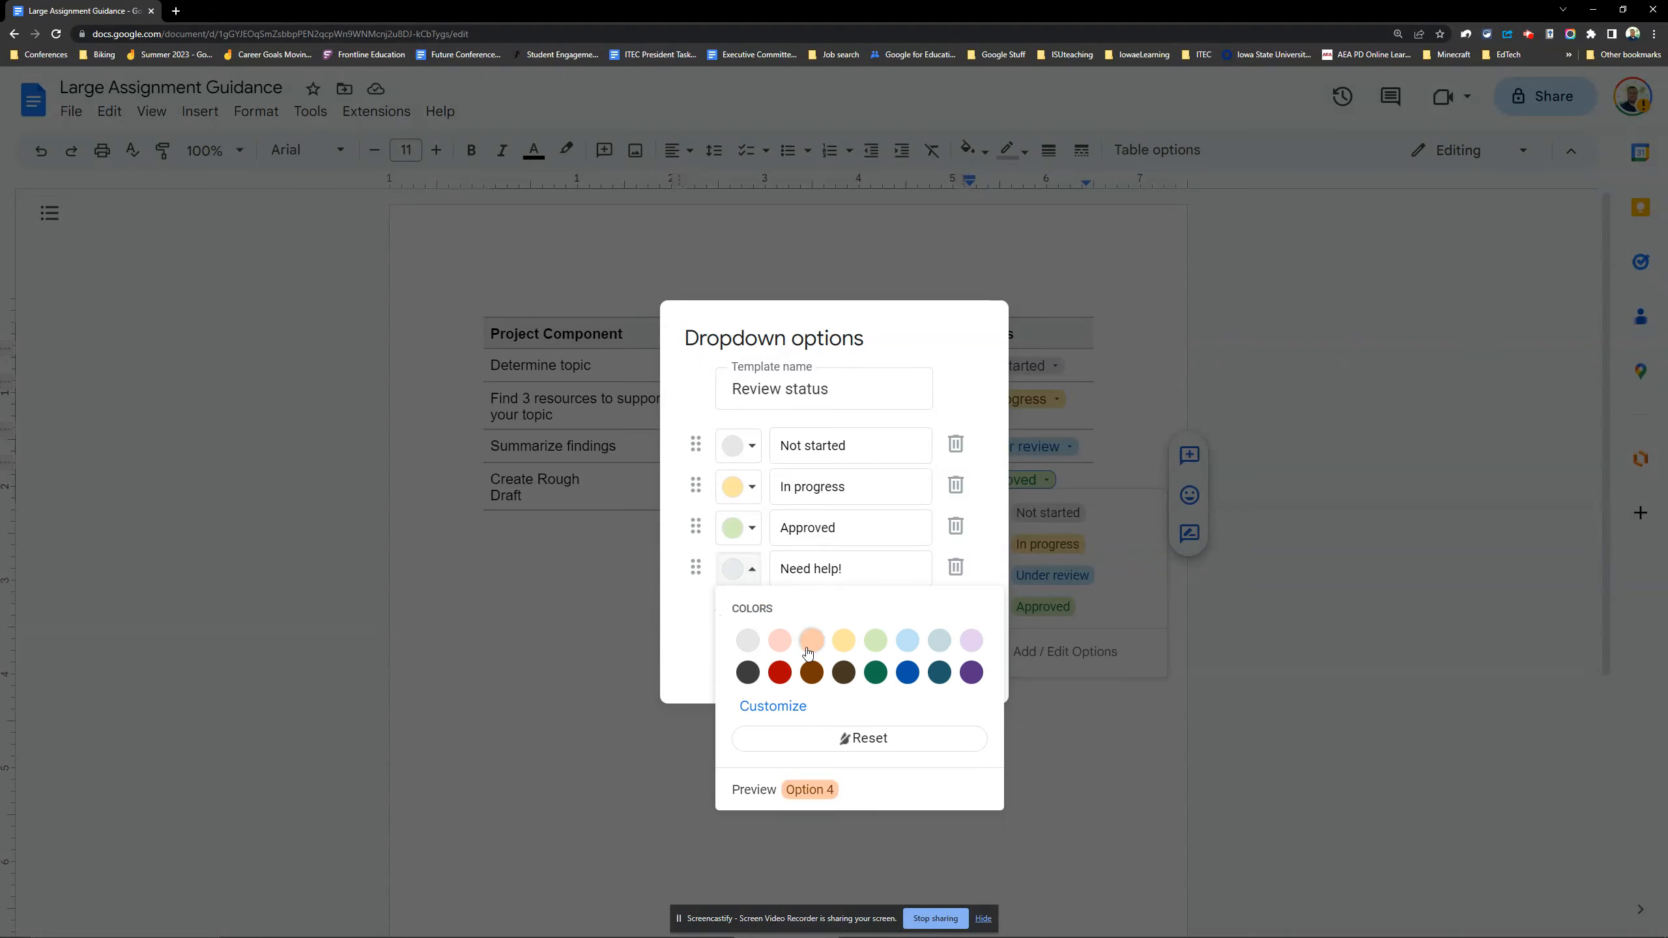
left_click(780, 640)
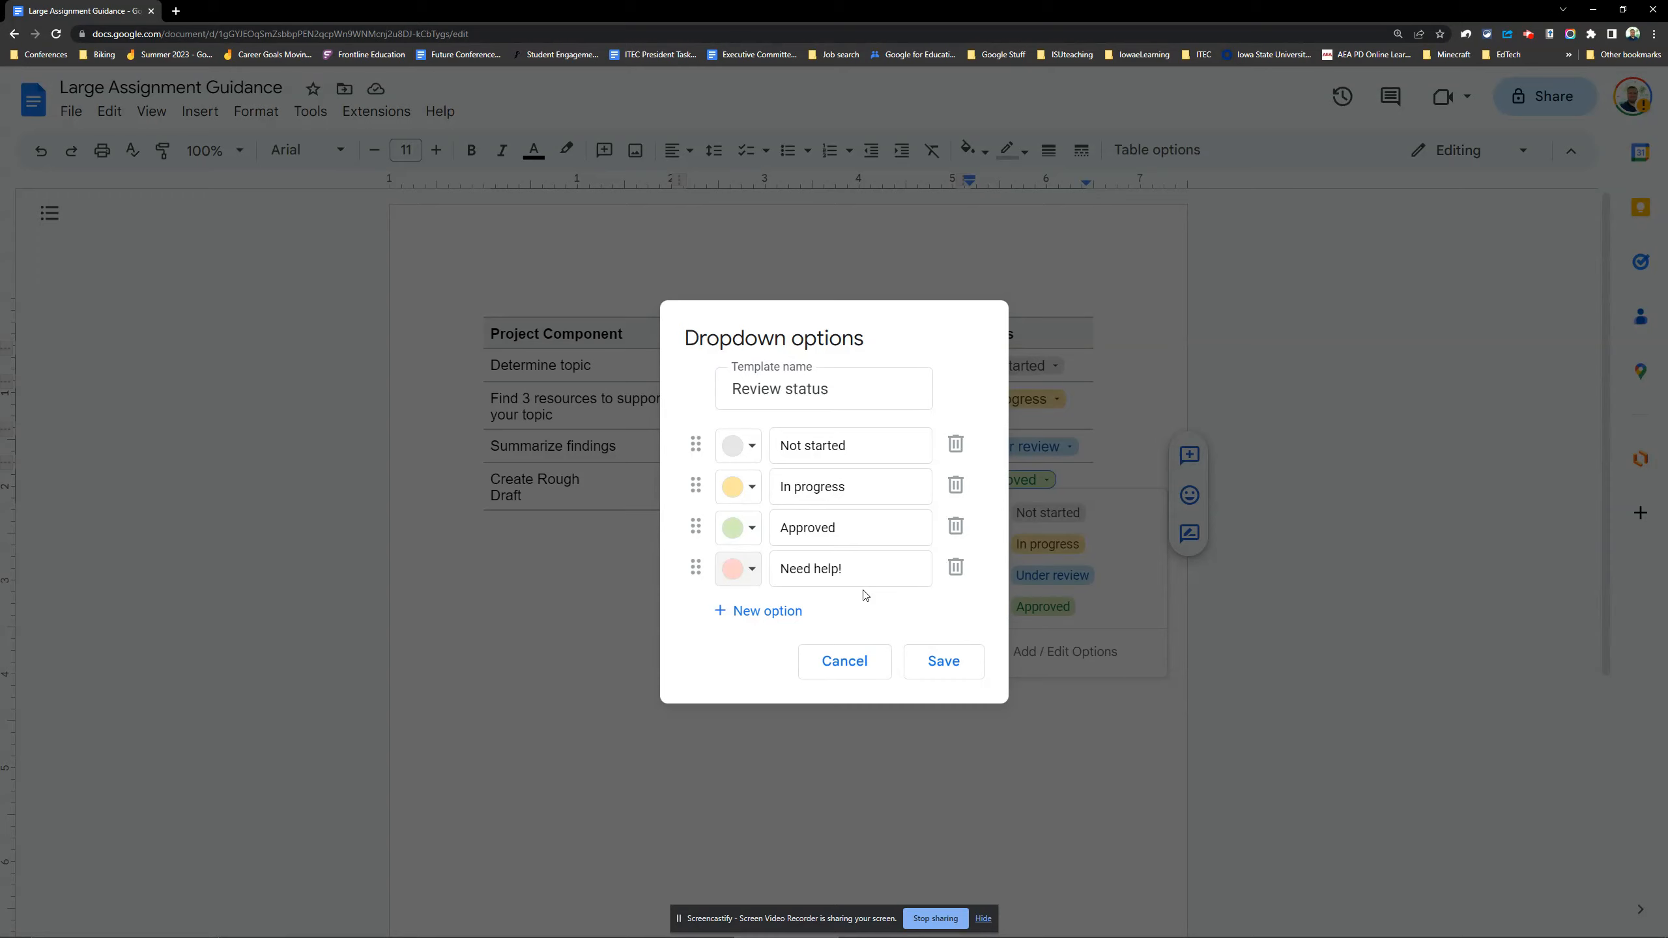
Step: Save the dropdown options for all status dropdowns, replacing the deleted option with "Not started"
left_click(929, 670)
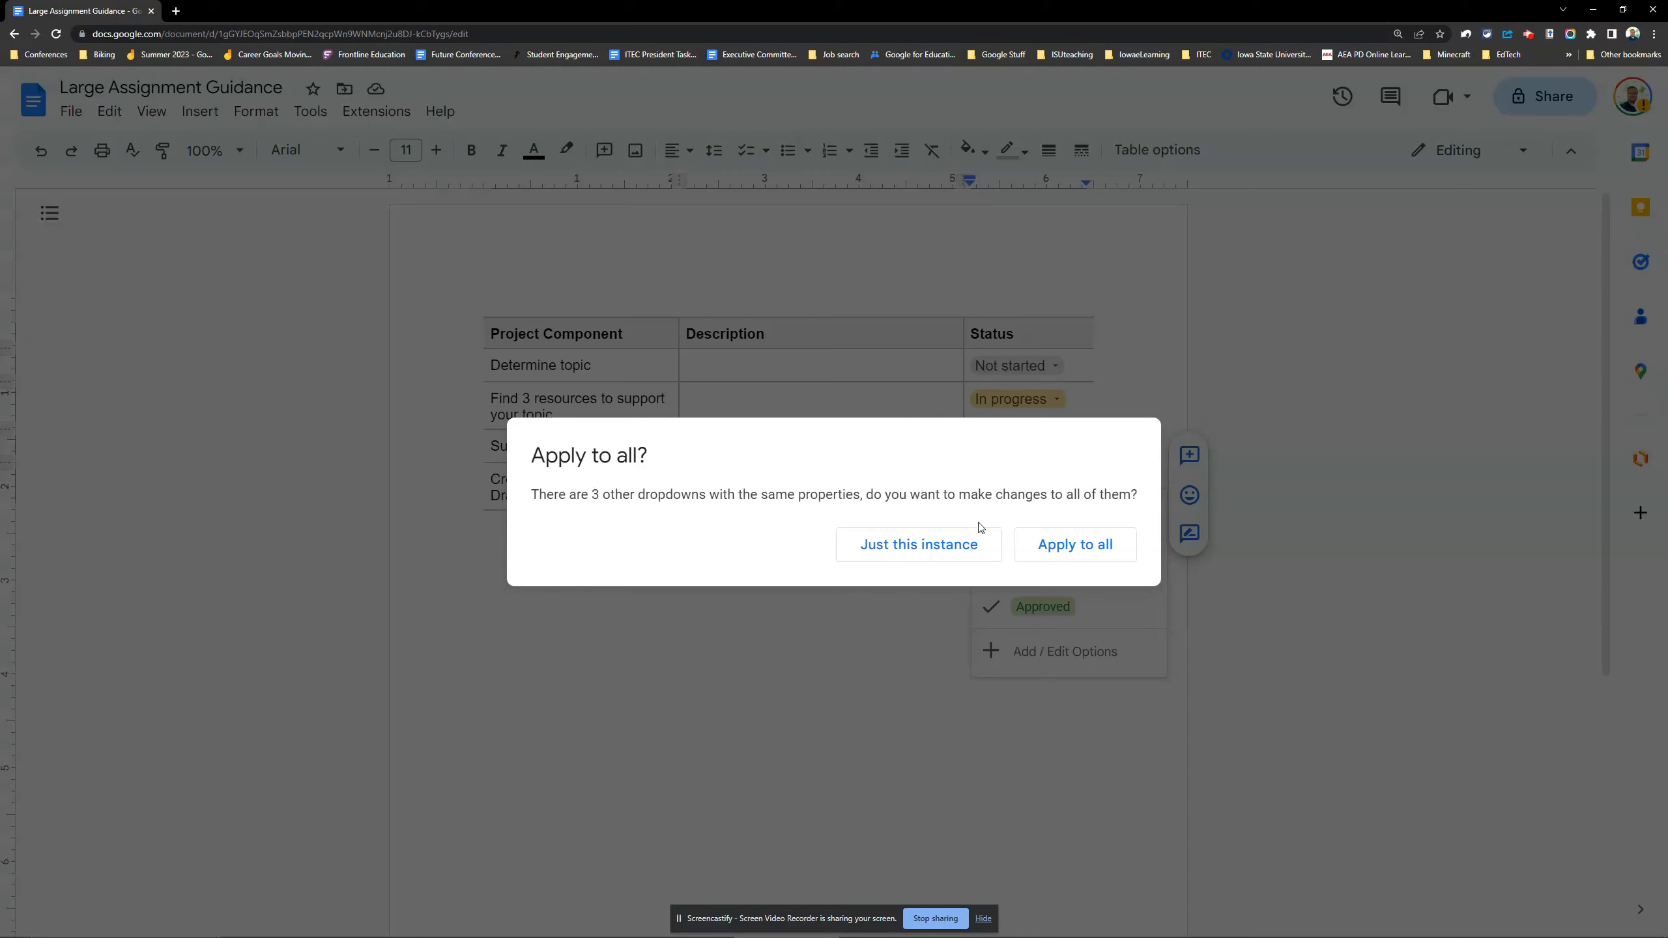
left_click(1084, 551)
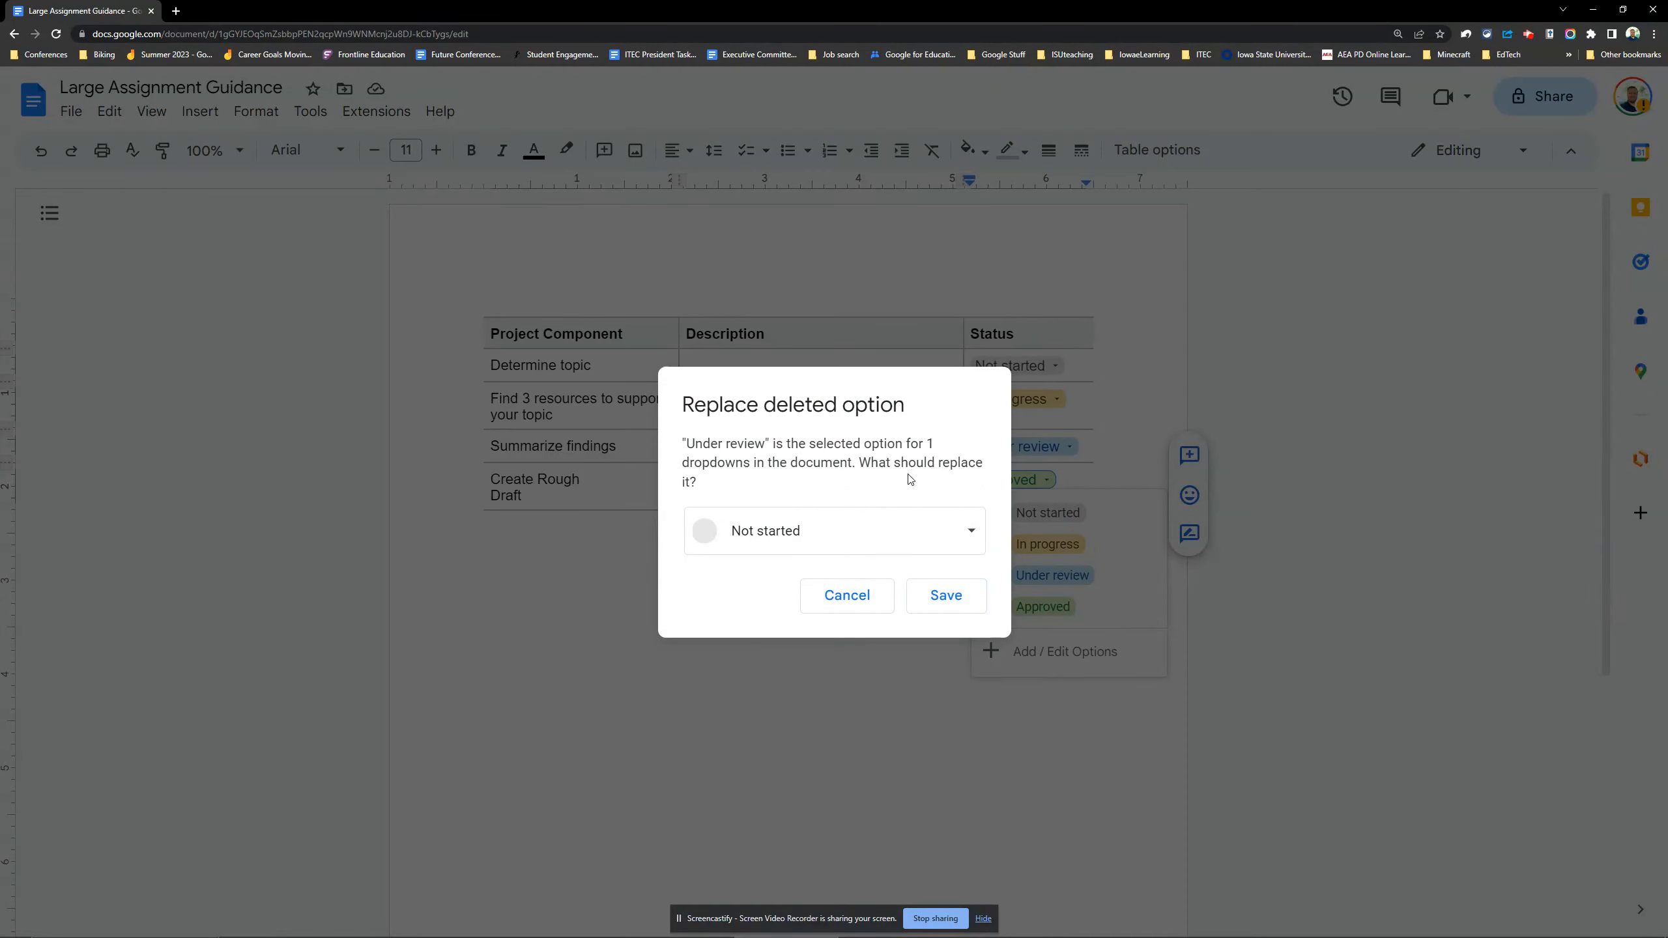
left_click(943, 600)
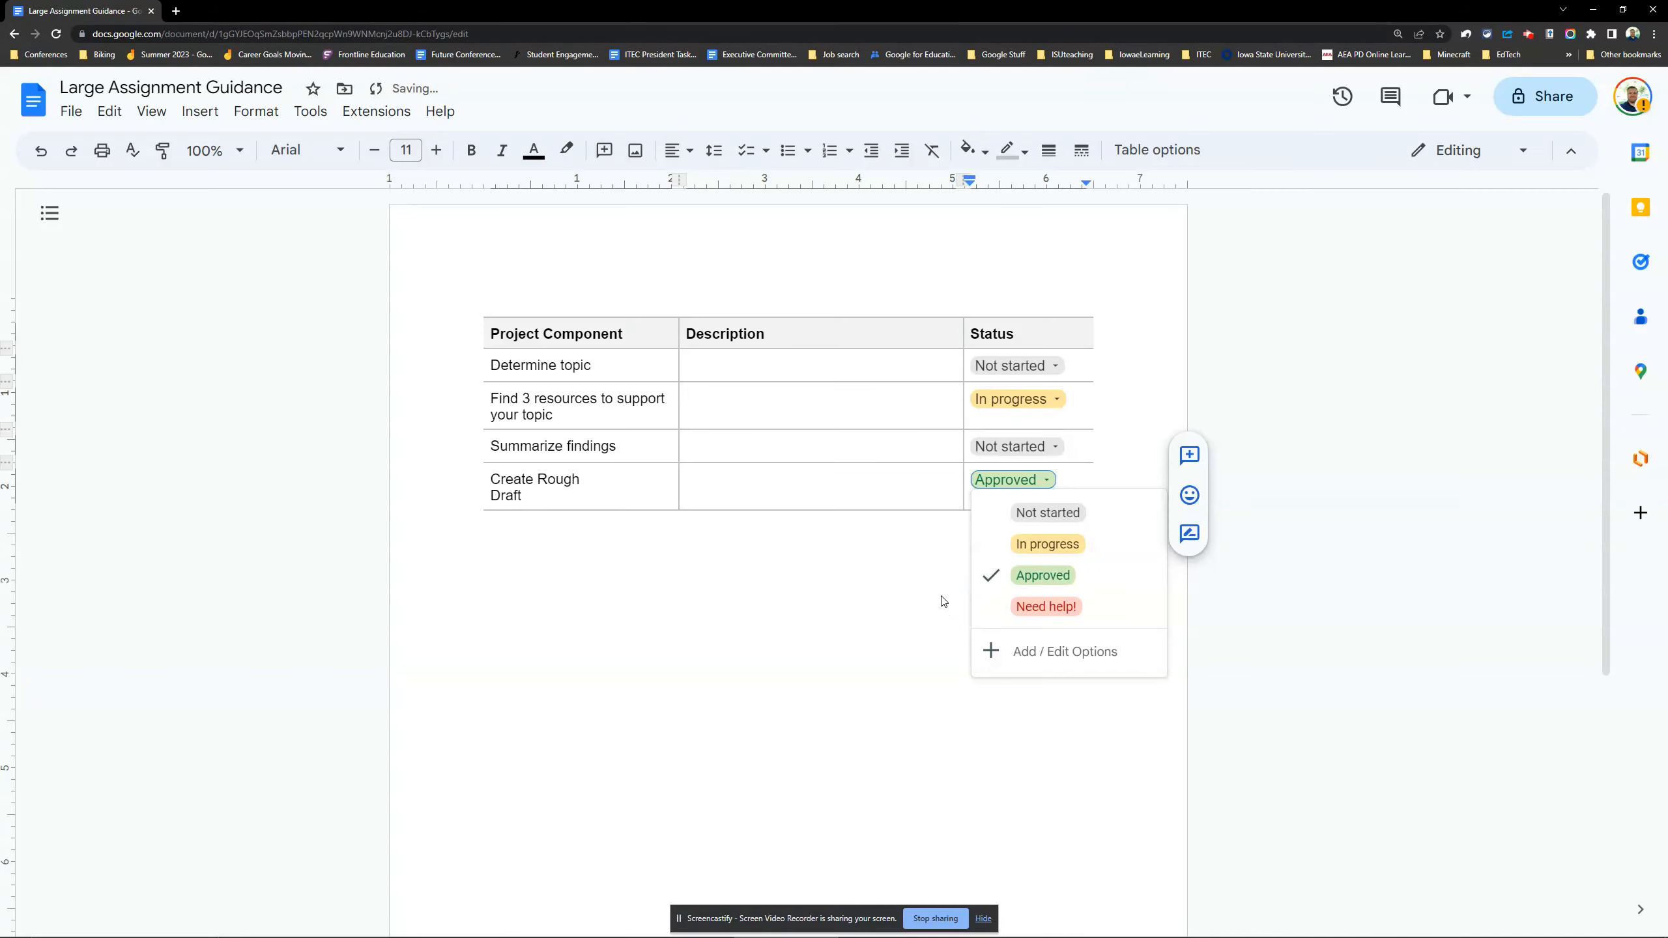
left_click(880, 612)
Step: Set the status of the "Find 3 resources" and "Create Rough Draft" rows to "Not started"
left_click(1037, 402)
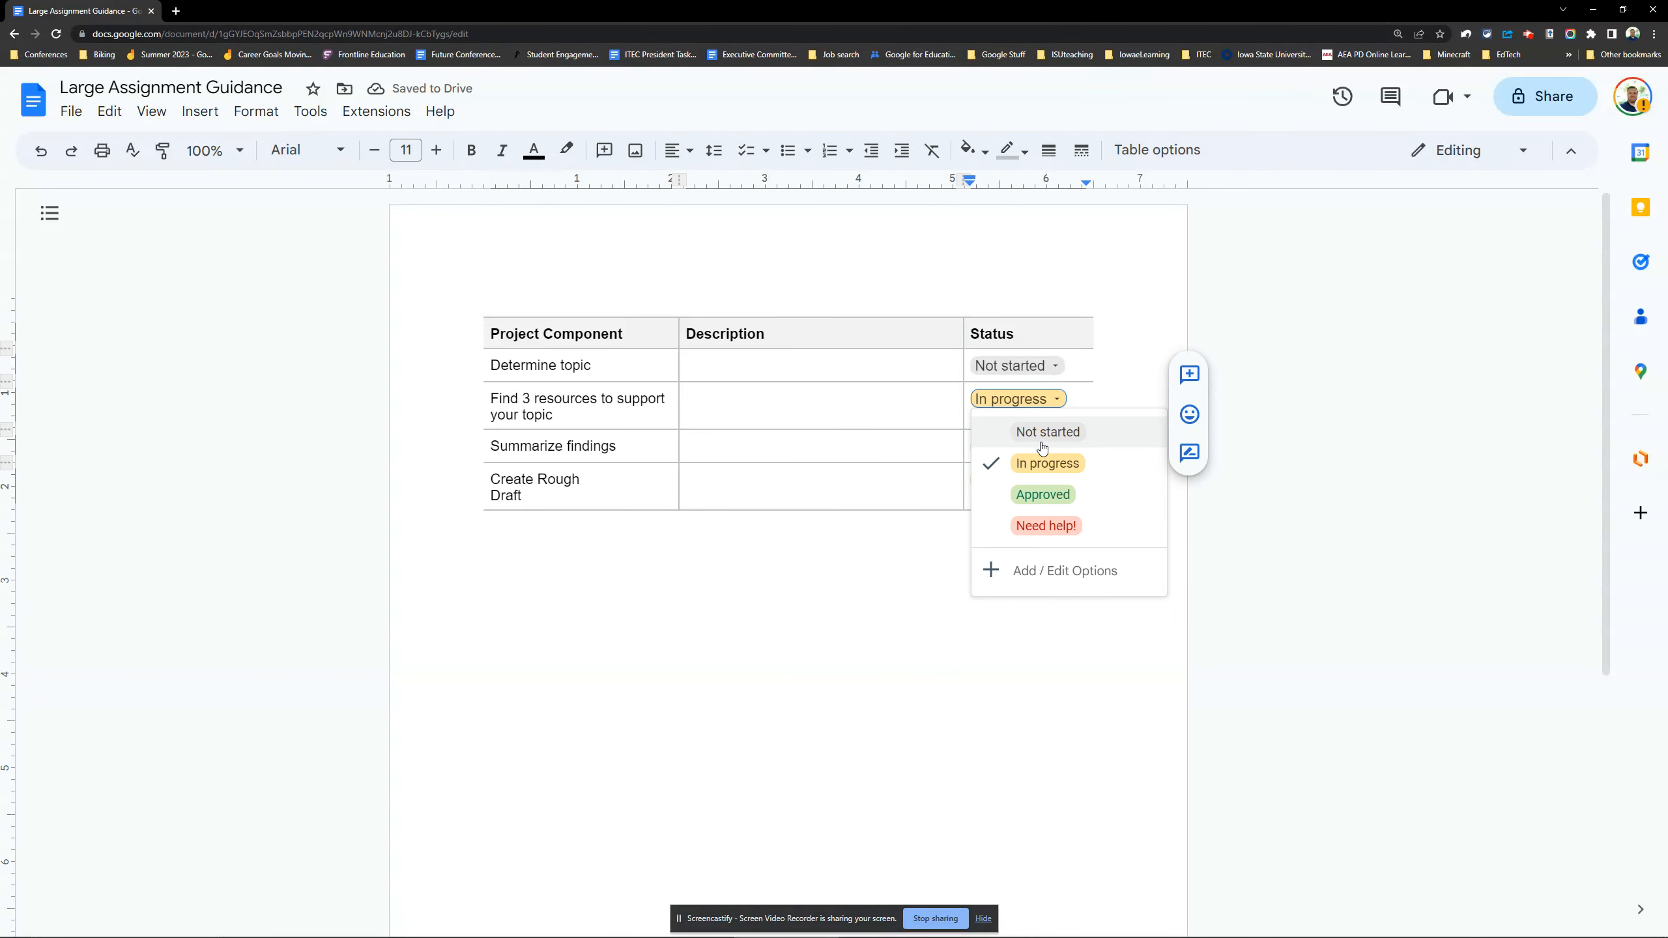
left_click(1043, 447)
left_click(1017, 480)
left_click(1037, 514)
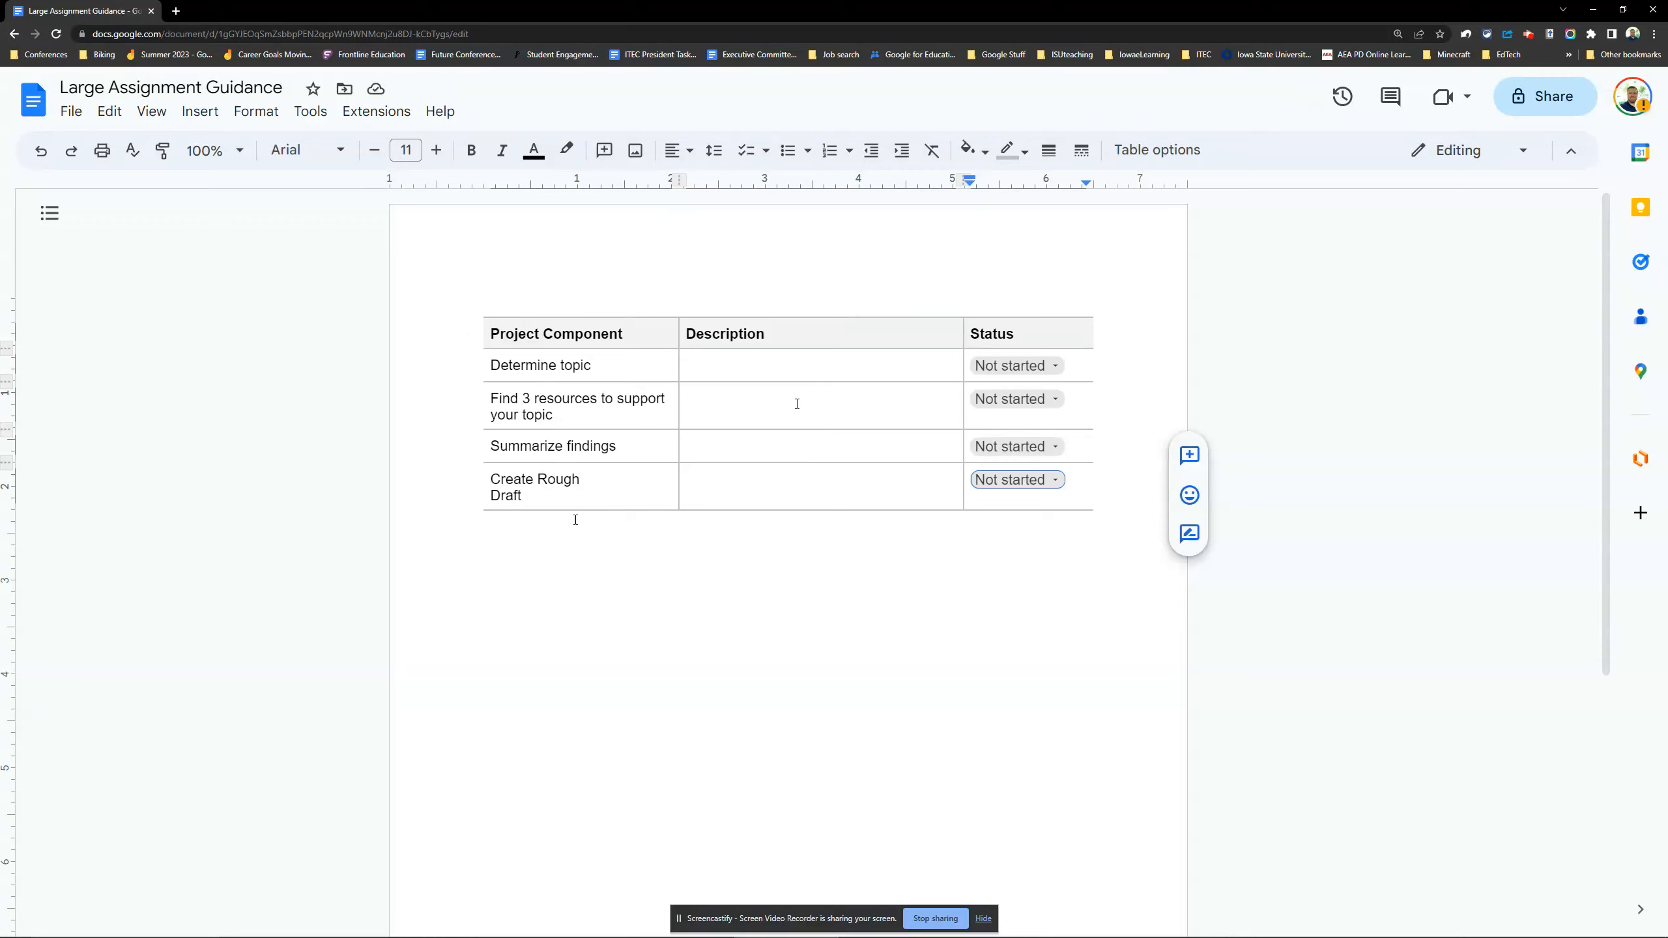
Step: Try the "Approved" and "In progress" statuses on the "Determine topic" row and return it to "Not started"
left_click(1015, 366)
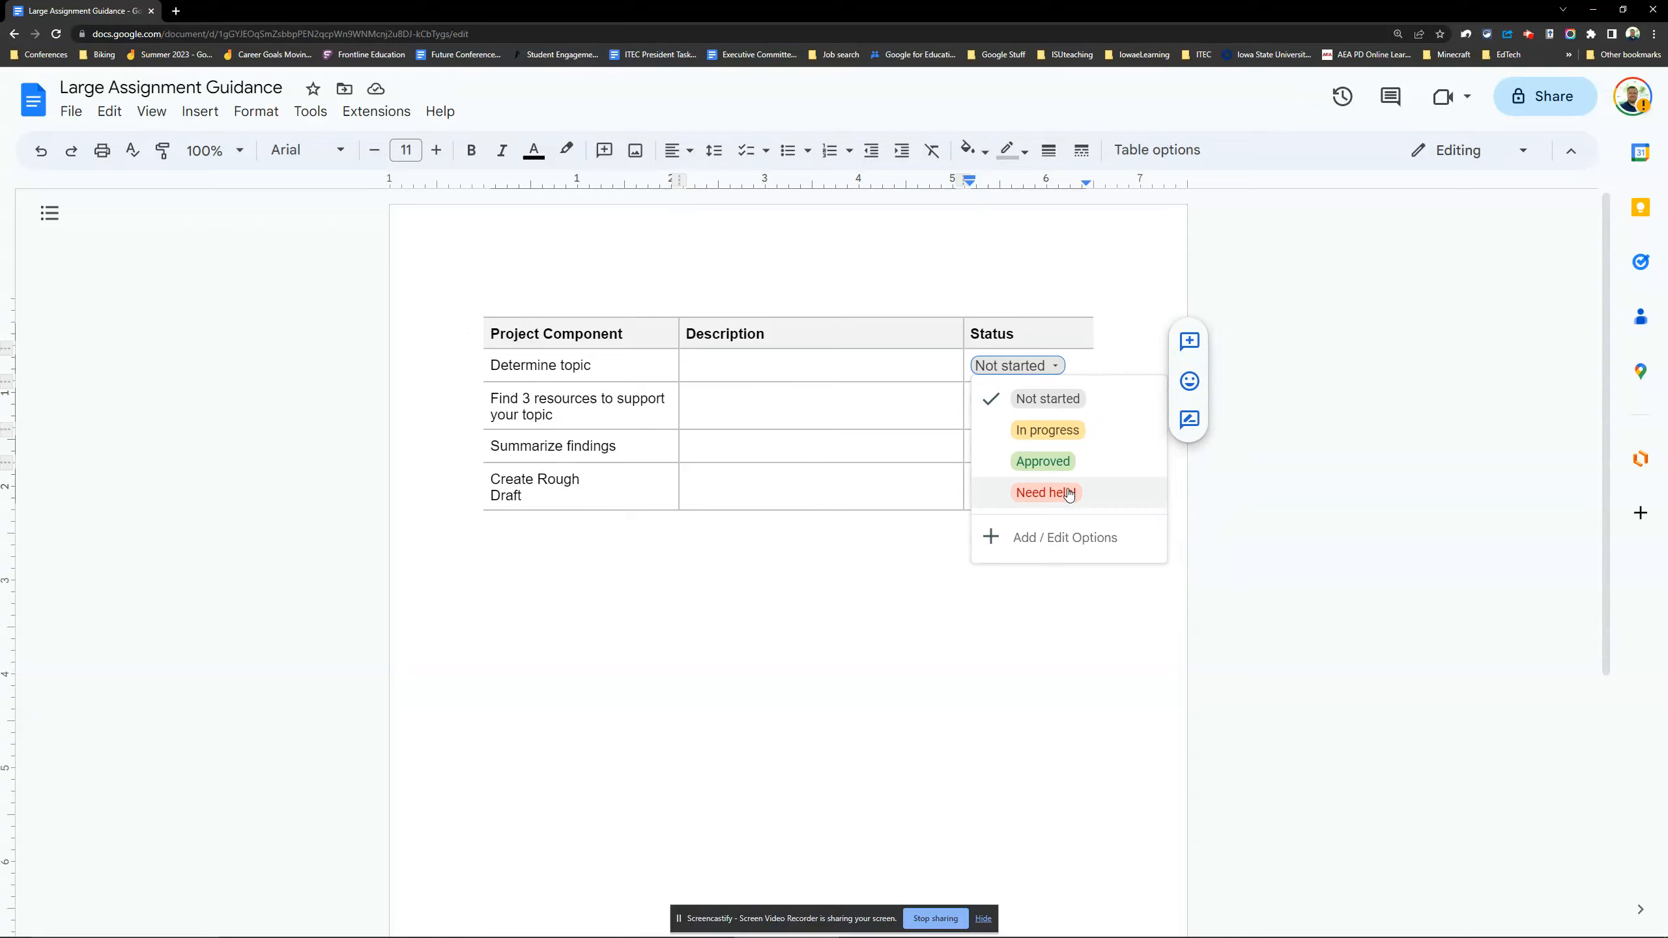
left_click(1064, 459)
left_click(1017, 366)
left_click(1046, 428)
left_click(1022, 366)
left_click(1014, 395)
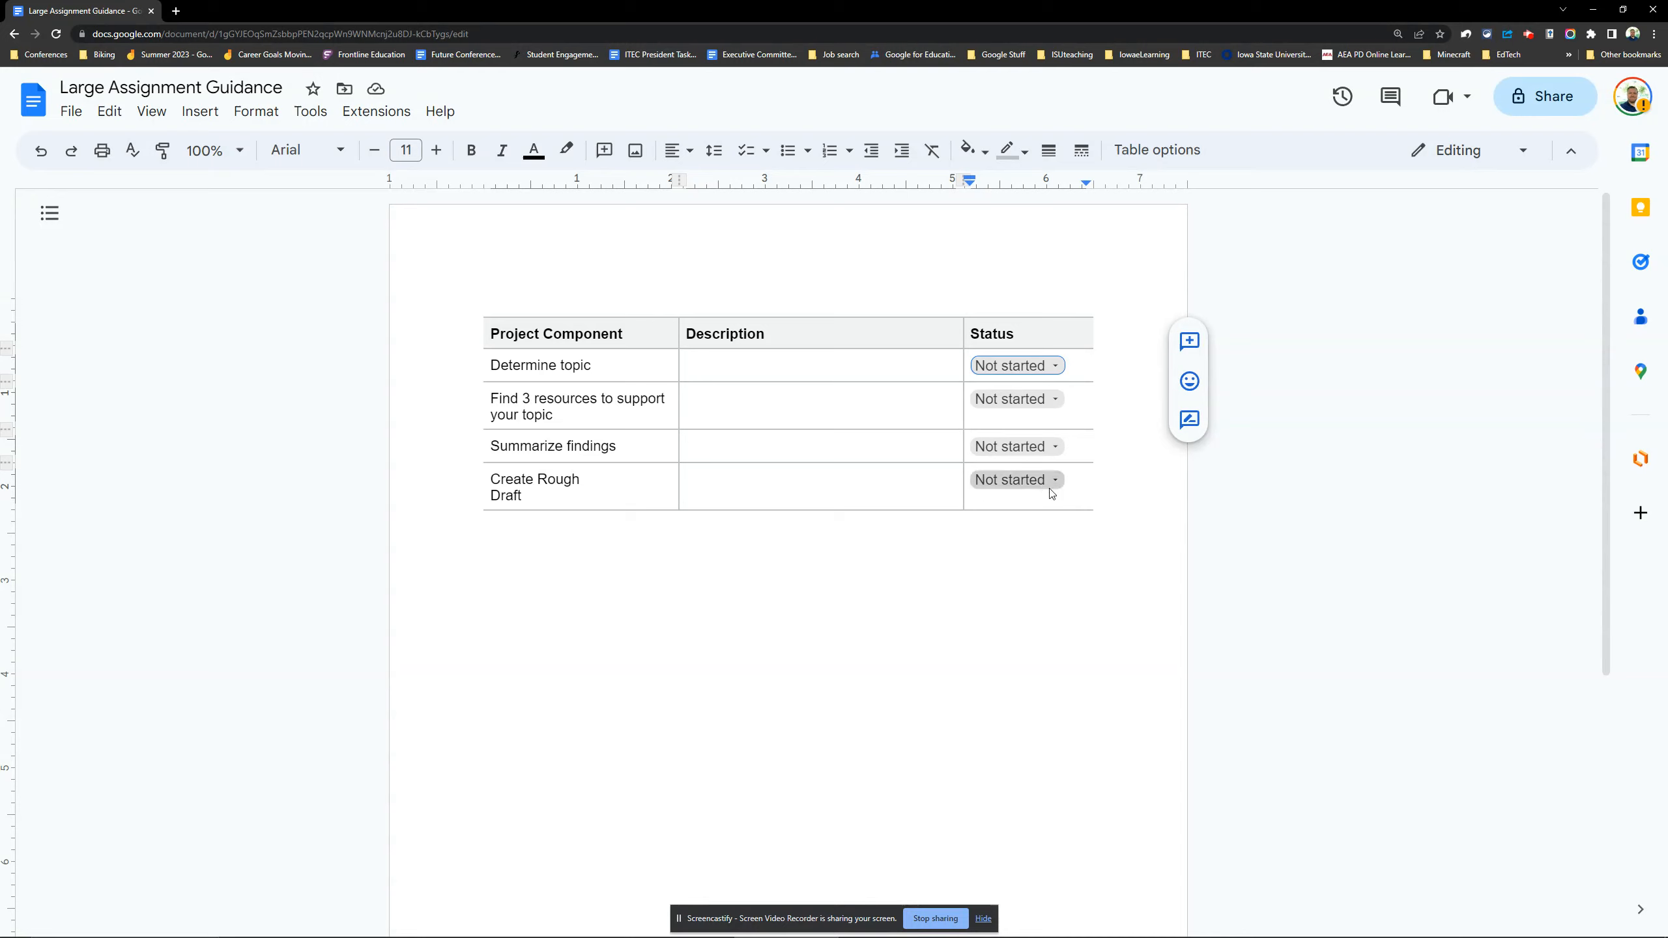
Step: Insert one new column to the right of the Status column
left_click(1067, 480)
left_click(1049, 363)
left_click(1051, 320)
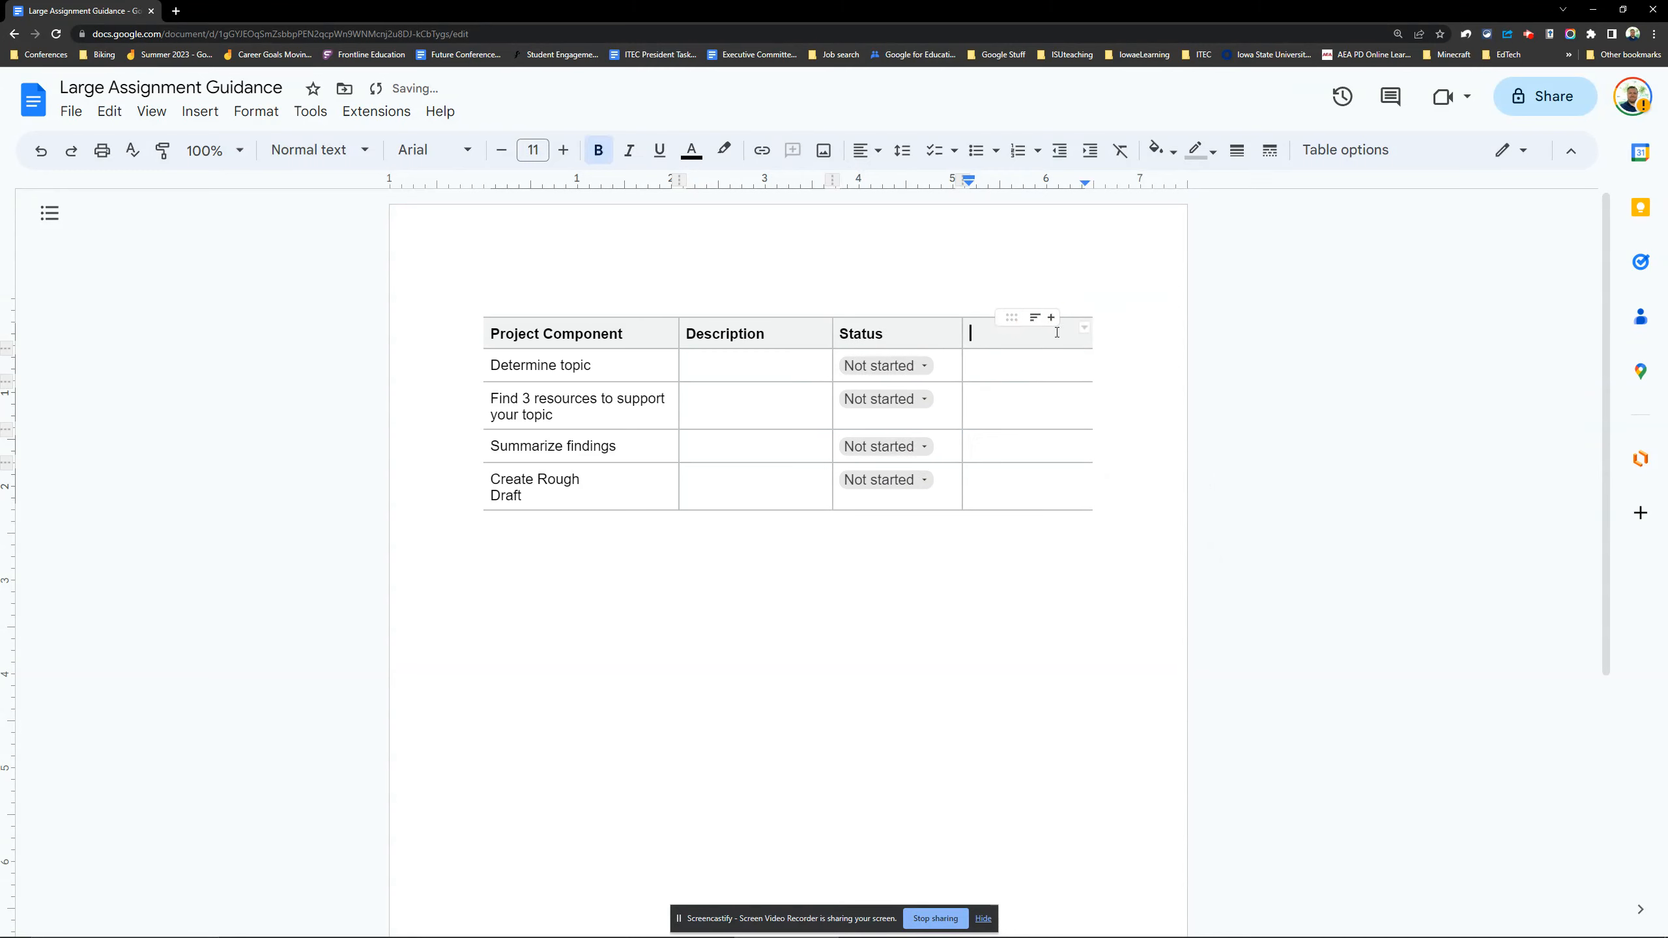
left_click_drag(952, 481, 910, 343)
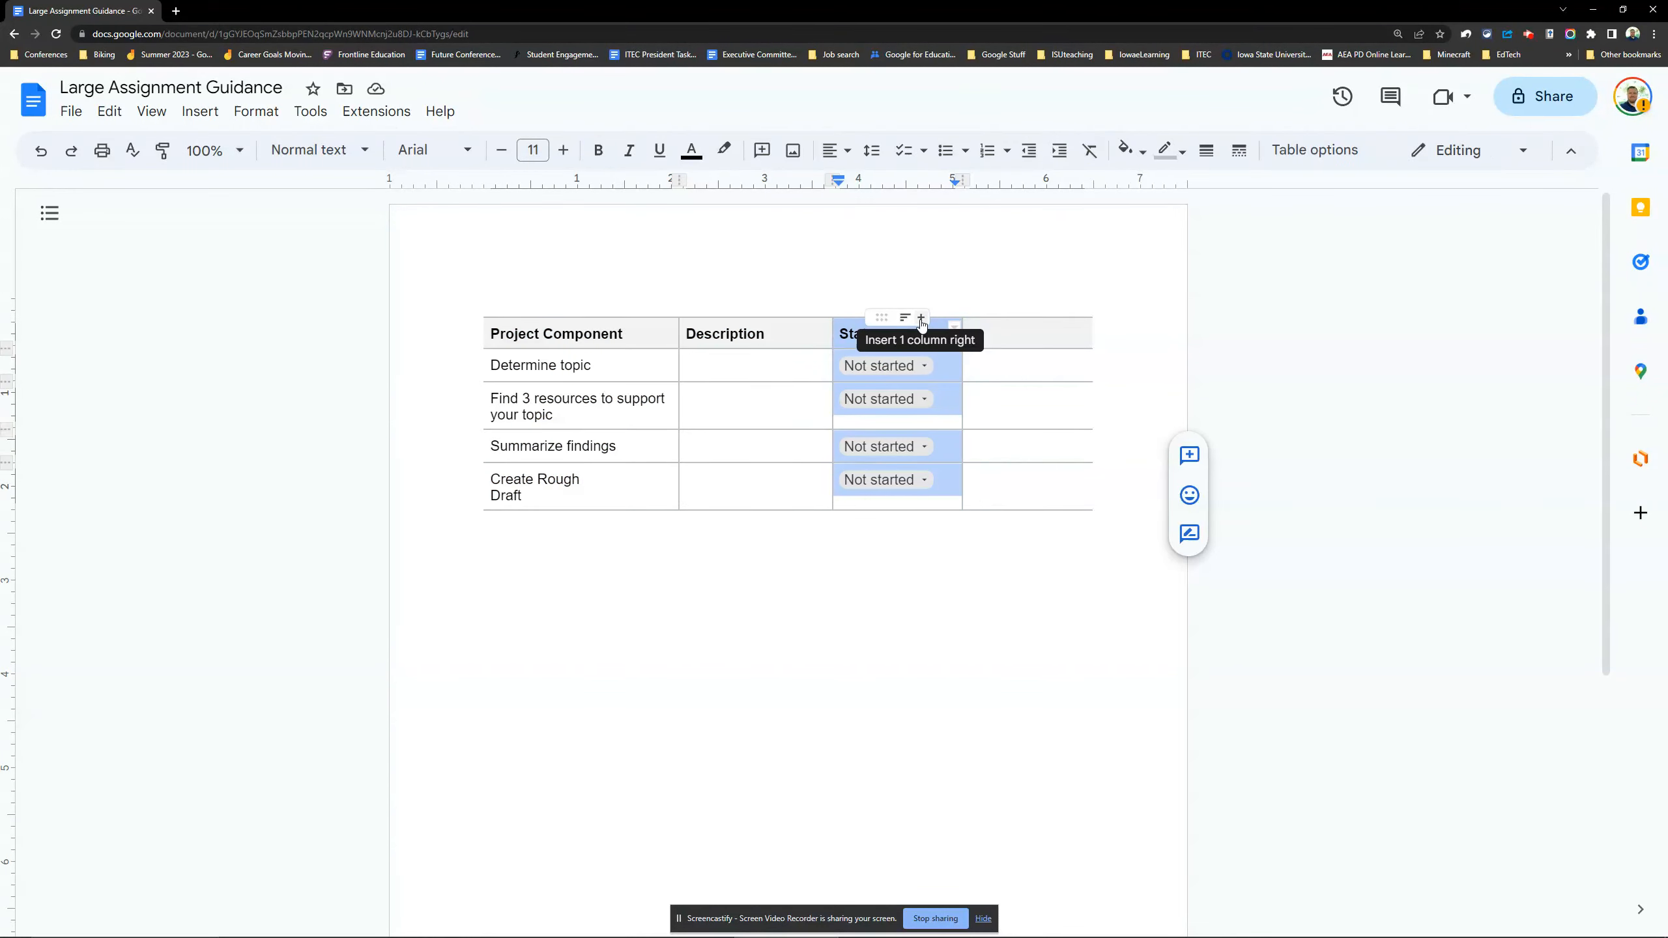
right_click(947, 340)
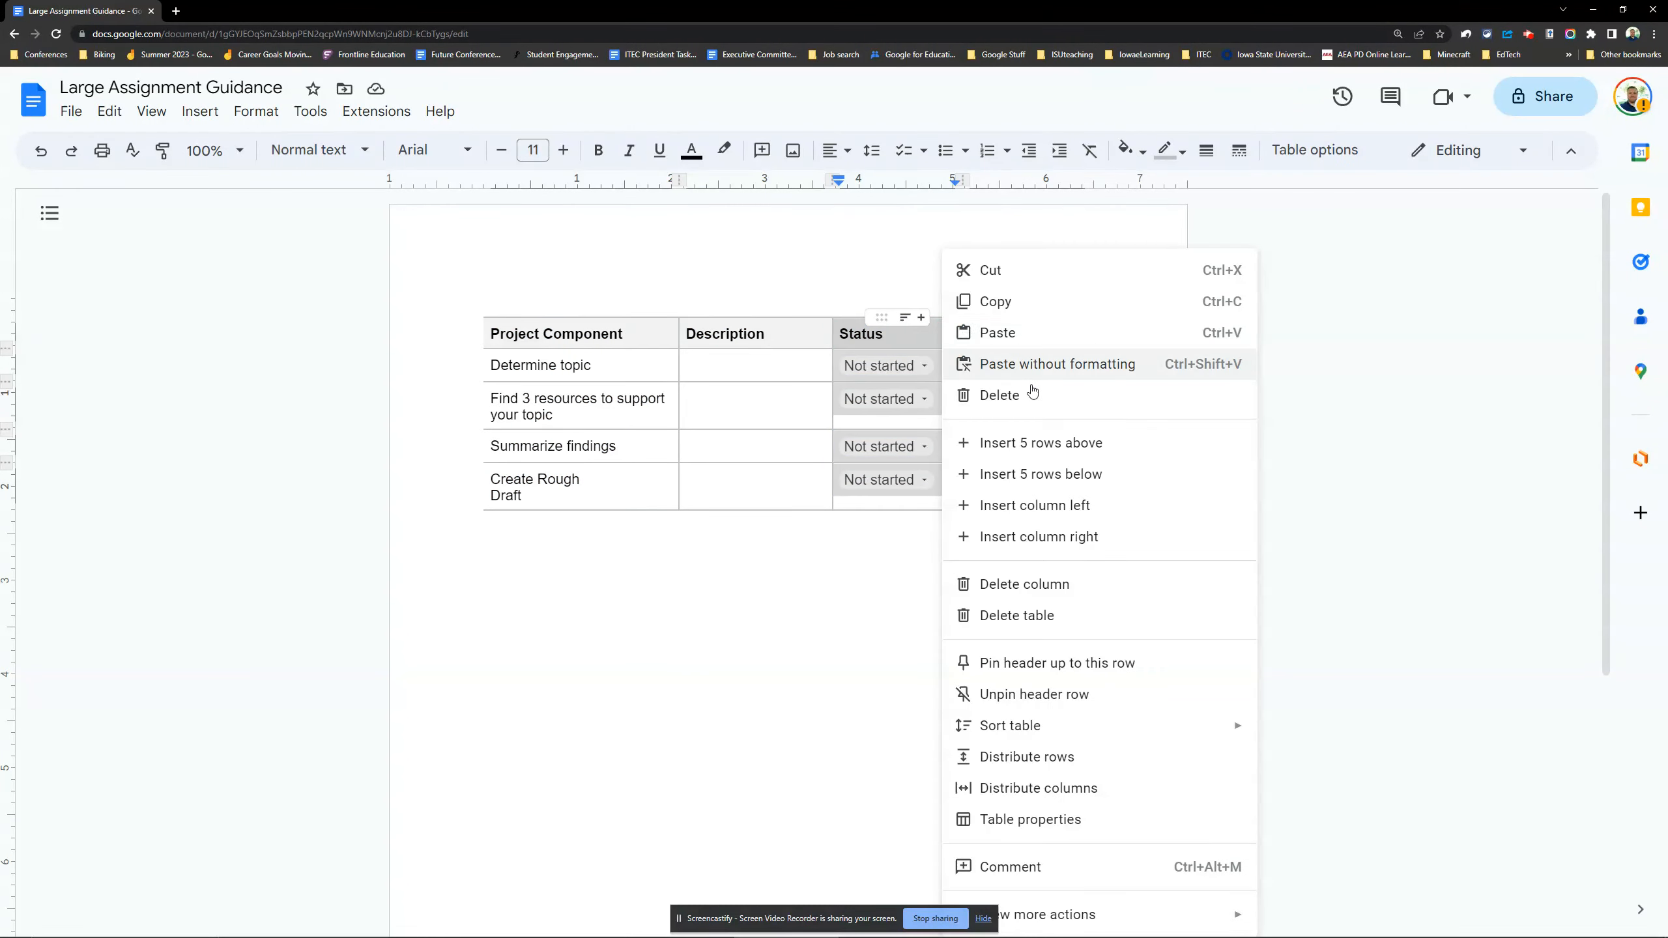
left_click(1062, 540)
left_click(919, 591)
Step: Enter "Suggested Due Date" as the header of the new empty column
left_click(1022, 333)
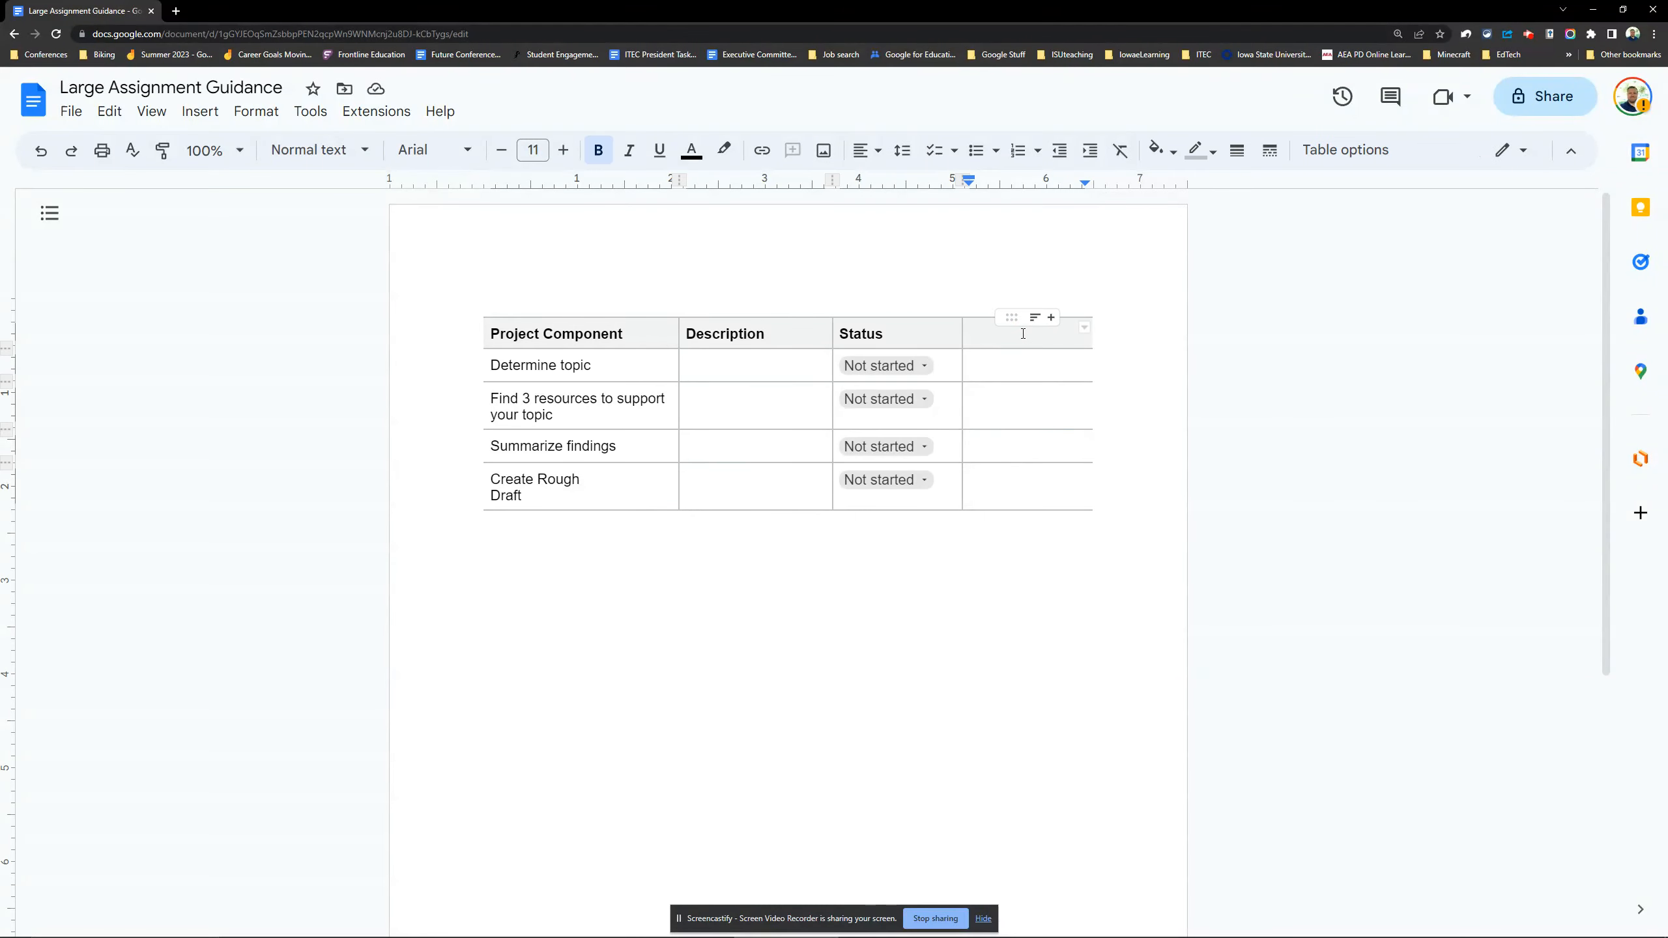
type("Suggested Due Date")
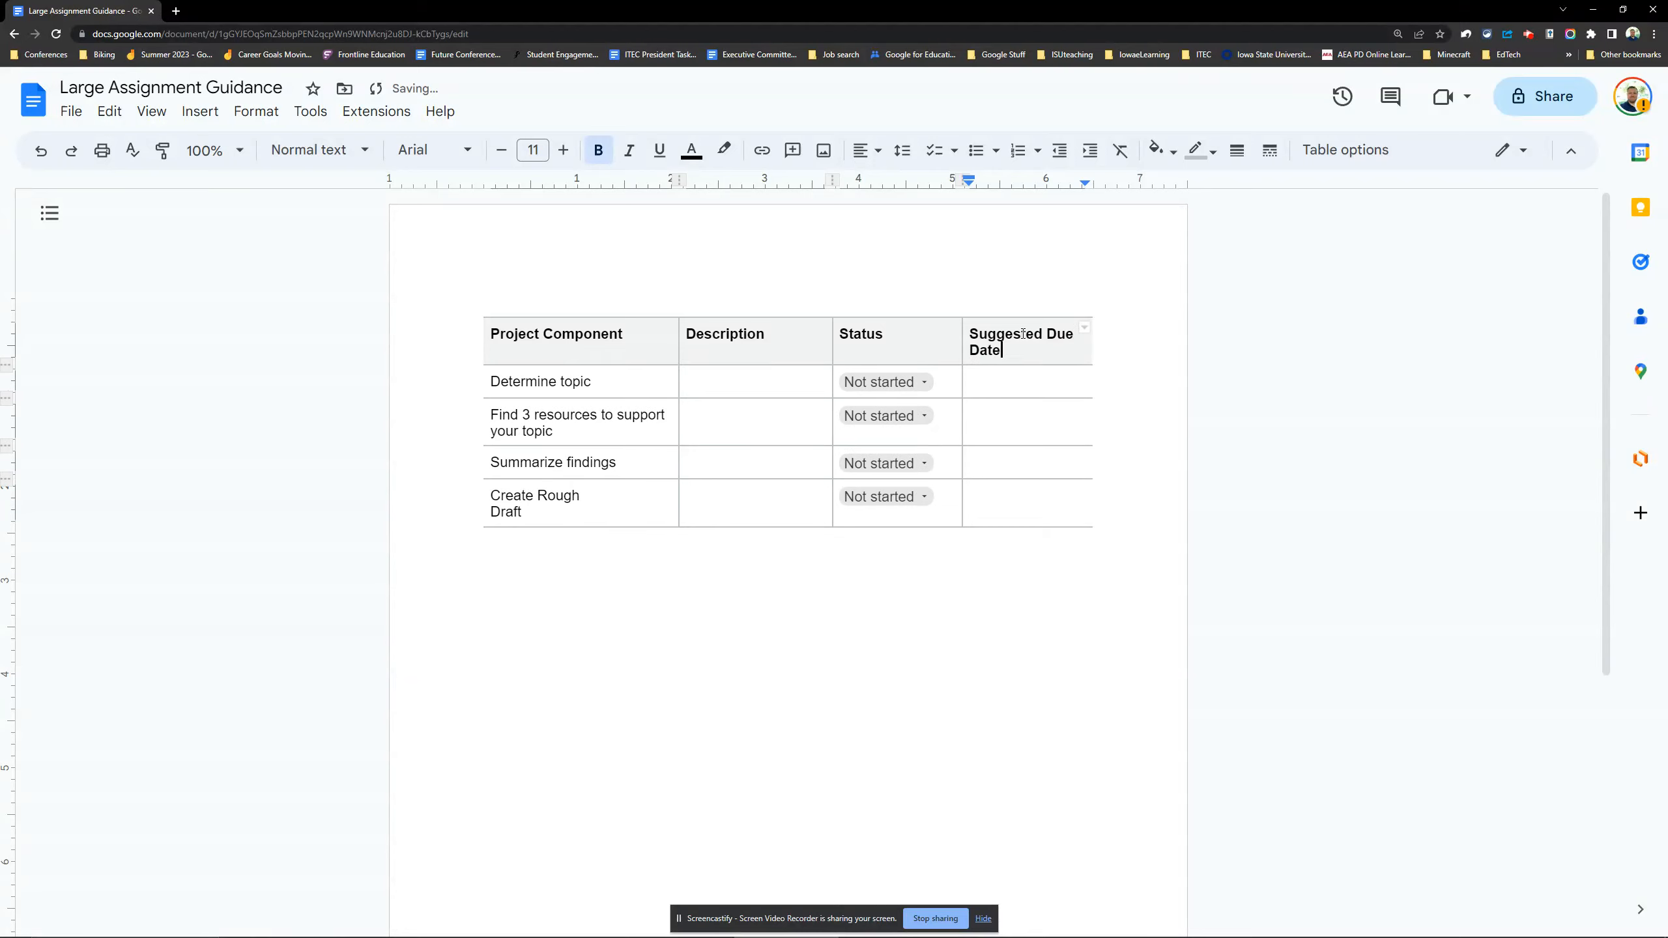